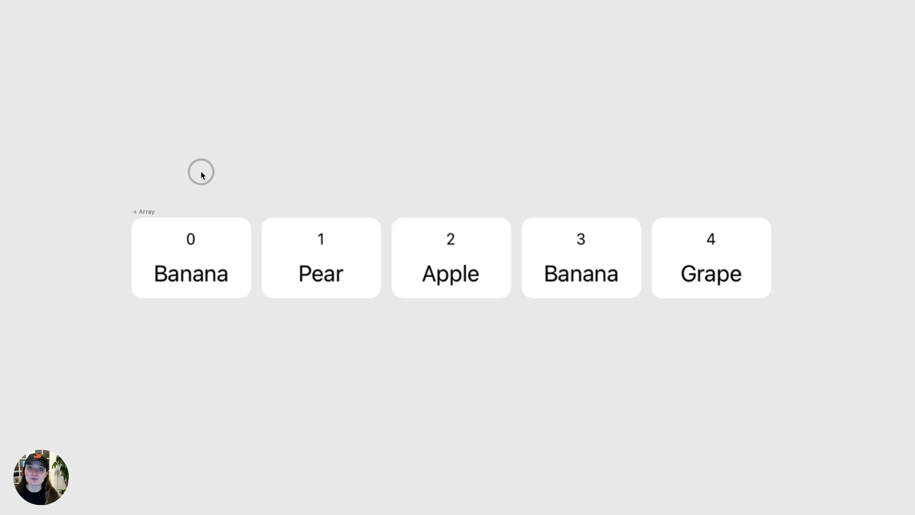
# - Examine the index and value of each item in the example fruit array, from 0 Banana to 4 Grape
pyautogui.click(192, 237)
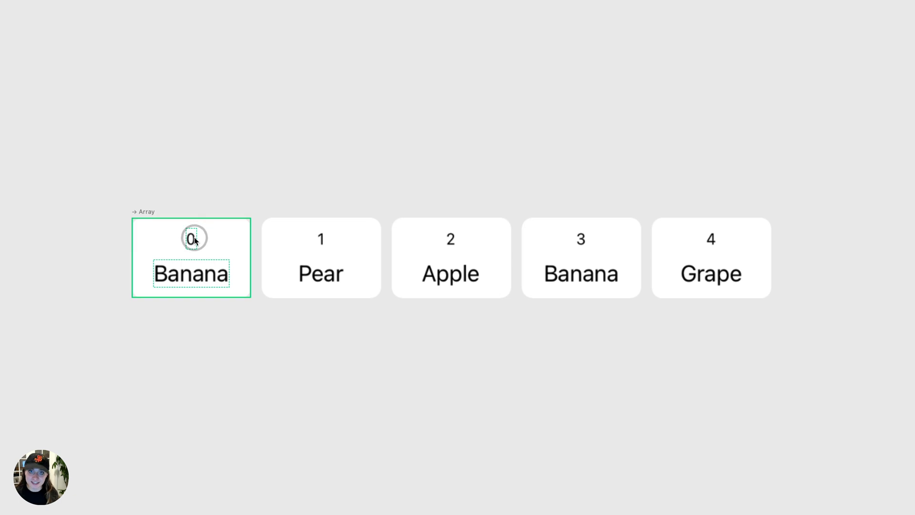
pyautogui.click(221, 187)
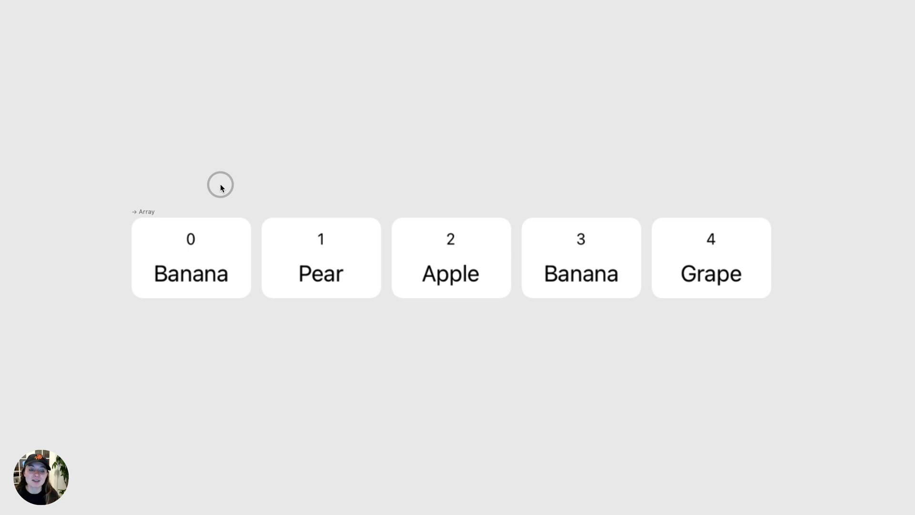
pyautogui.click(315, 239)
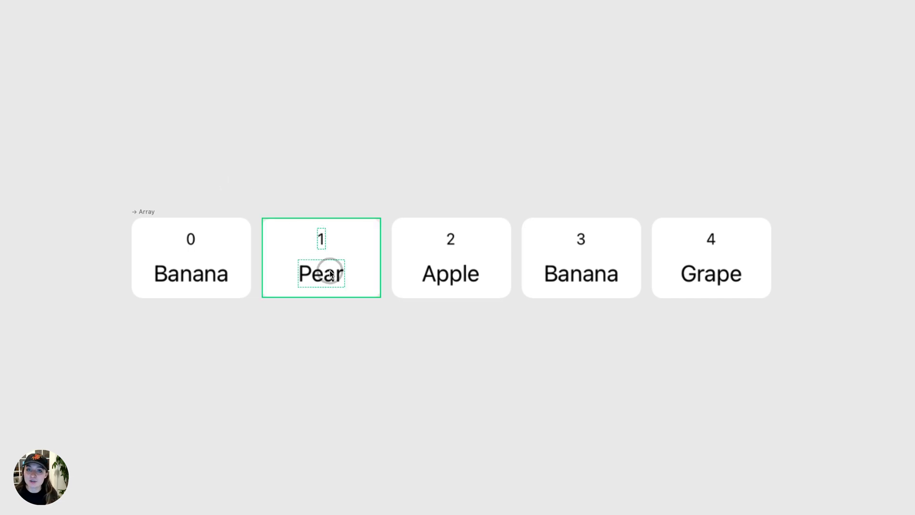
pyautogui.click(320, 240)
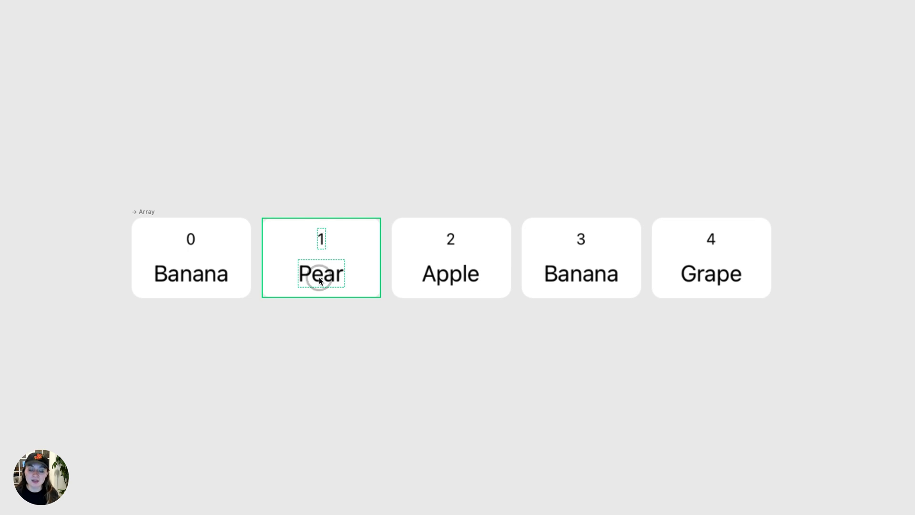
pyautogui.click(493, 285)
pyautogui.click(462, 240)
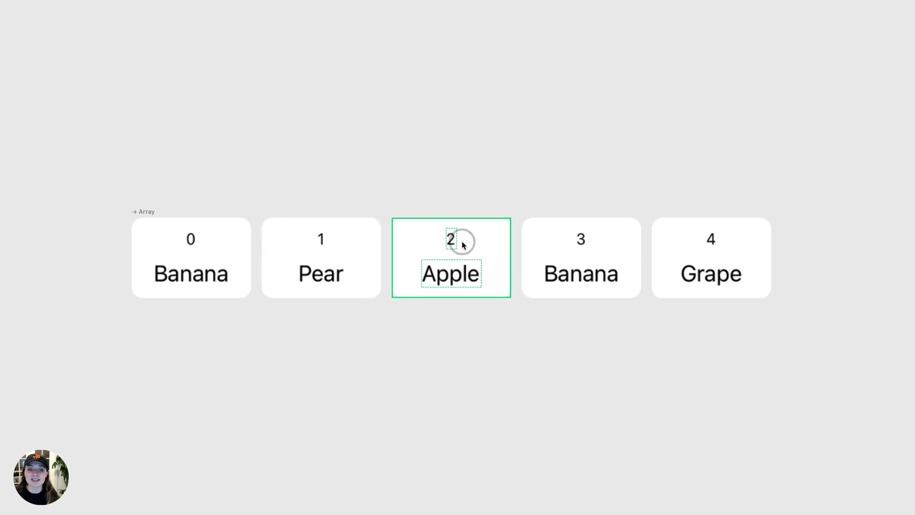
pyautogui.click(600, 260)
pyautogui.click(710, 239)
pyautogui.click(672, 316)
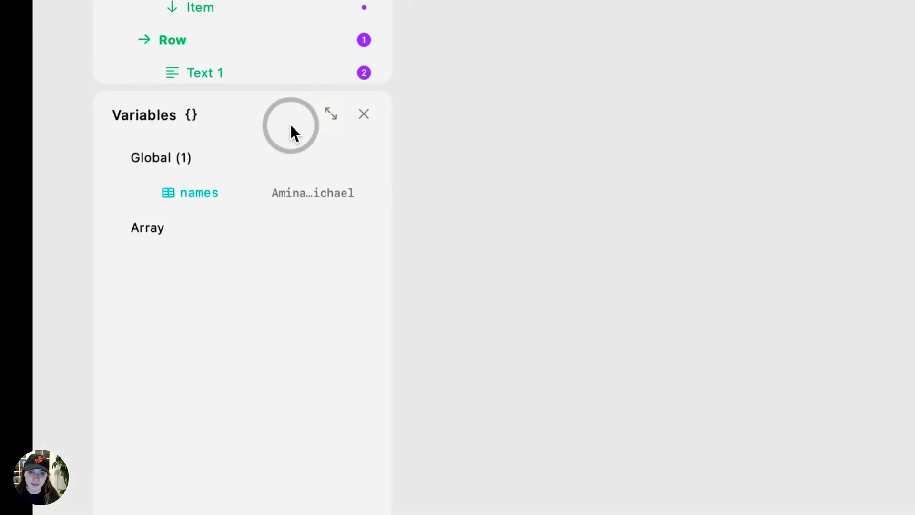
# - Create a global array variable named food with the type String
pyautogui.click(358, 158)
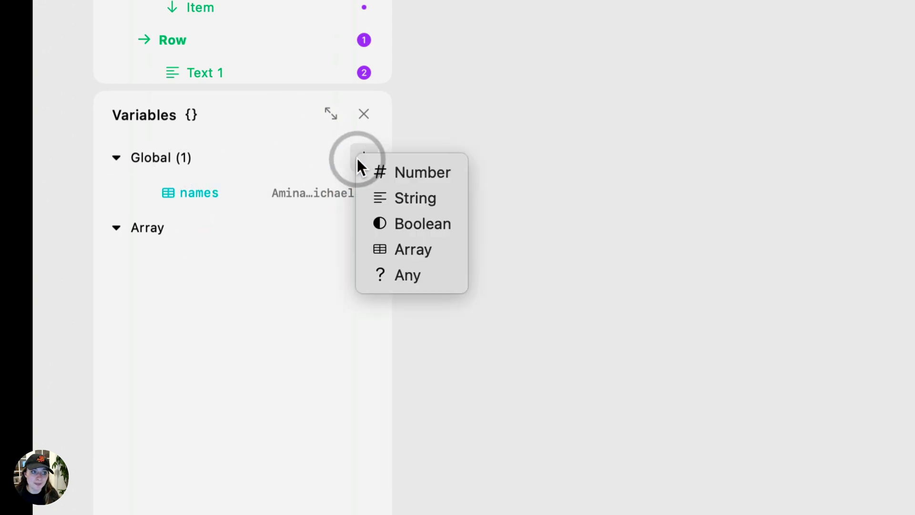
pyautogui.moveTo(356, 158); pyautogui.dragTo(427, 249)
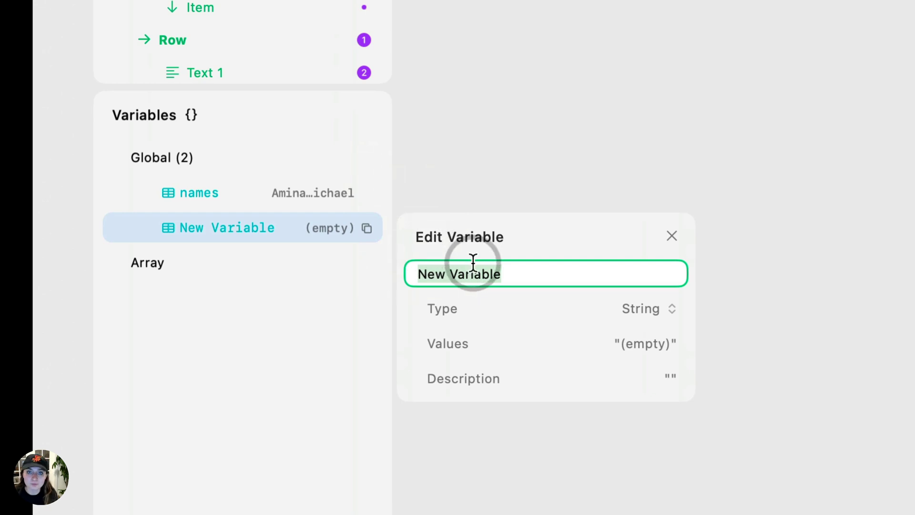
pyautogui.write('food')
pyautogui.press('Return')
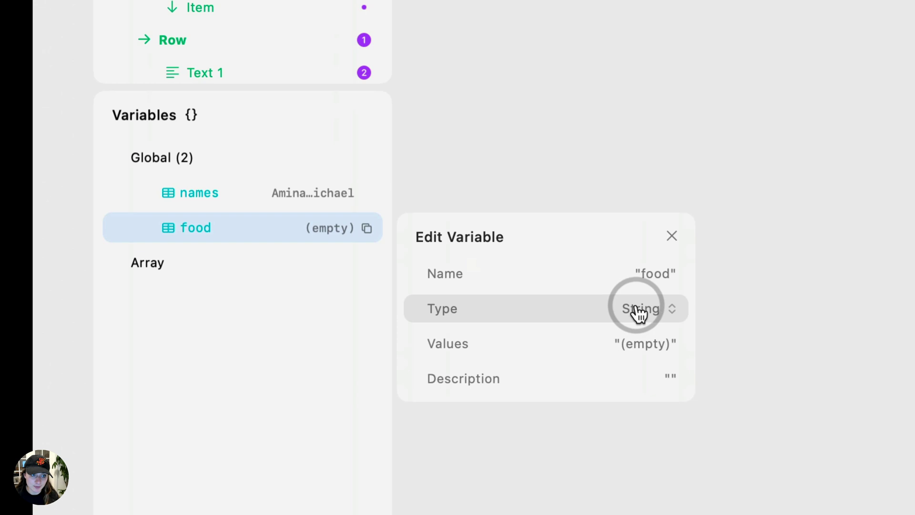
pyautogui.click(655, 310)
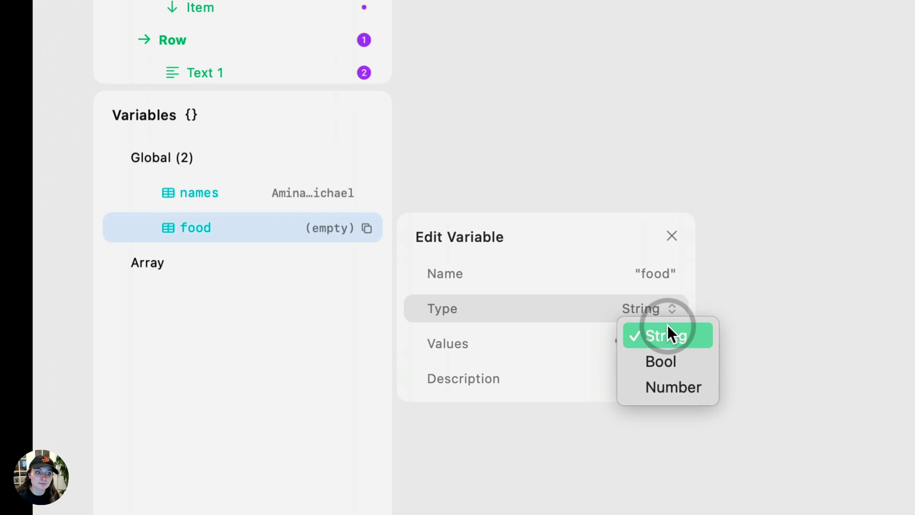
pyautogui.click(659, 327)
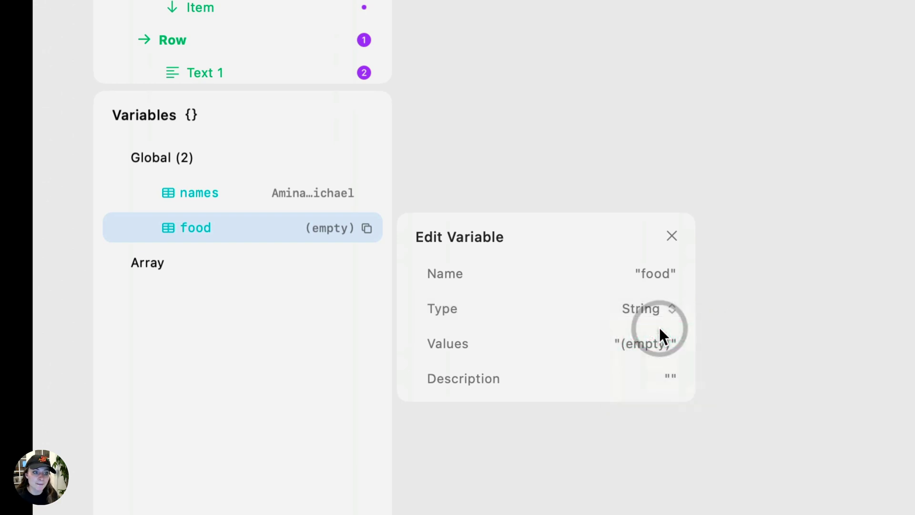
# - Set the food array's values to banana, apple, pear, orange, banana and close the variable editor
pyautogui.click(592, 340)
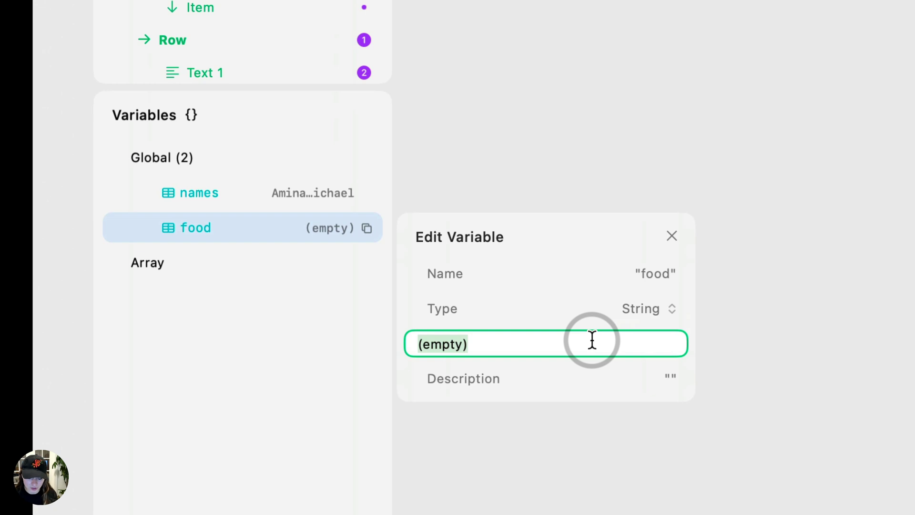
pyautogui.write('banana, ')
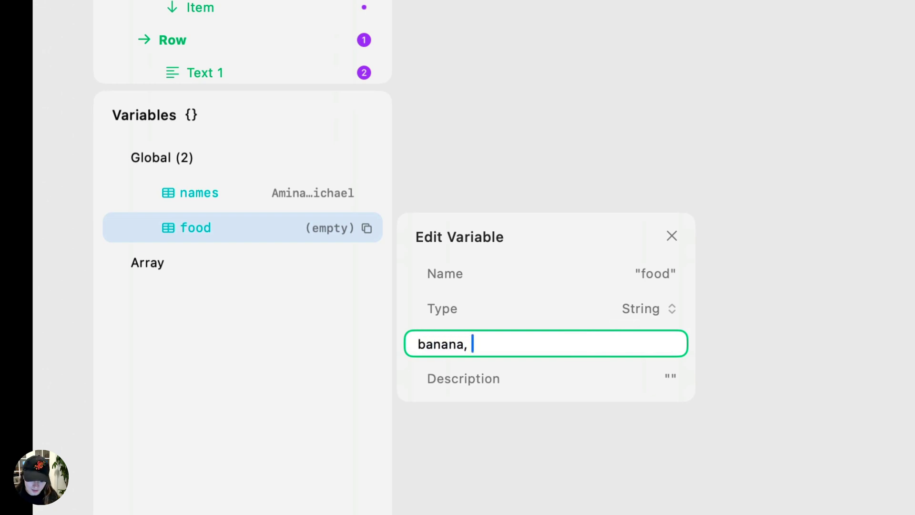
pyautogui.write('apple, pea')
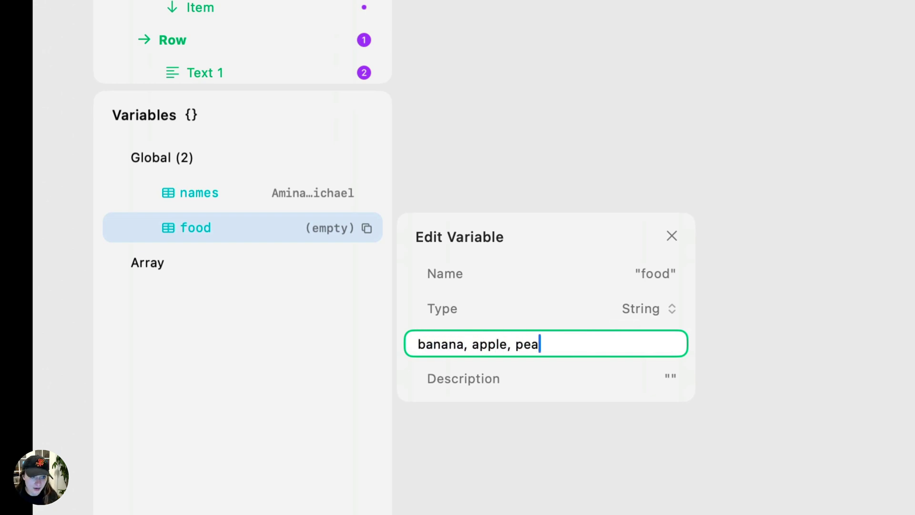
pyautogui.write('r, or')
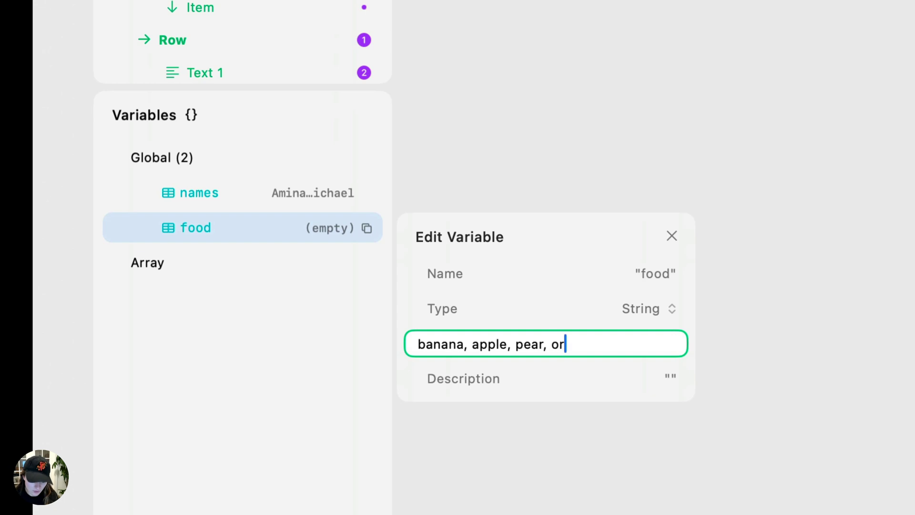
pyautogui.write('ange, b')
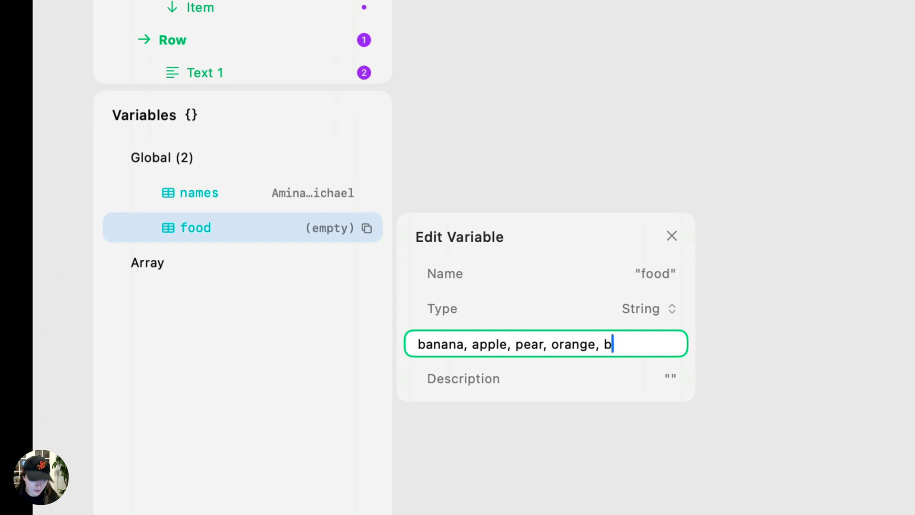
pyautogui.write('anana')
pyautogui.press('Return')
pyautogui.click(607, 355)
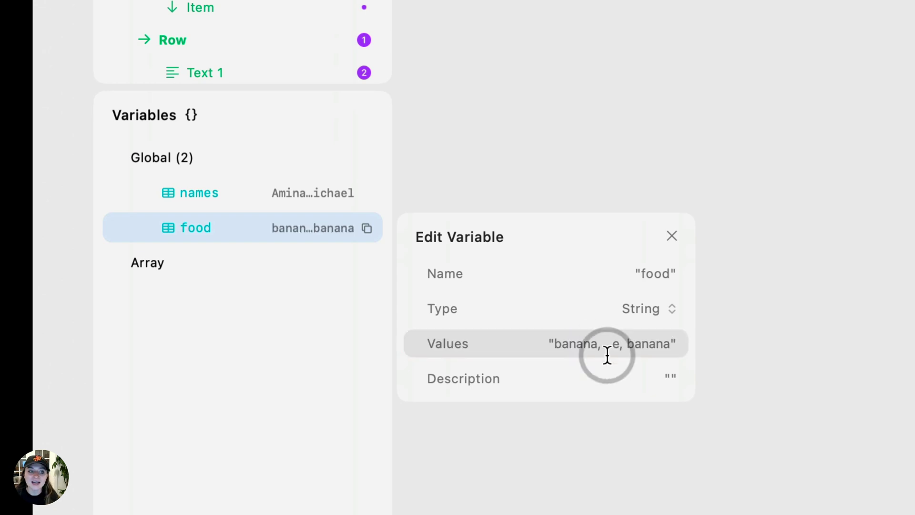
pyautogui.click(643, 379)
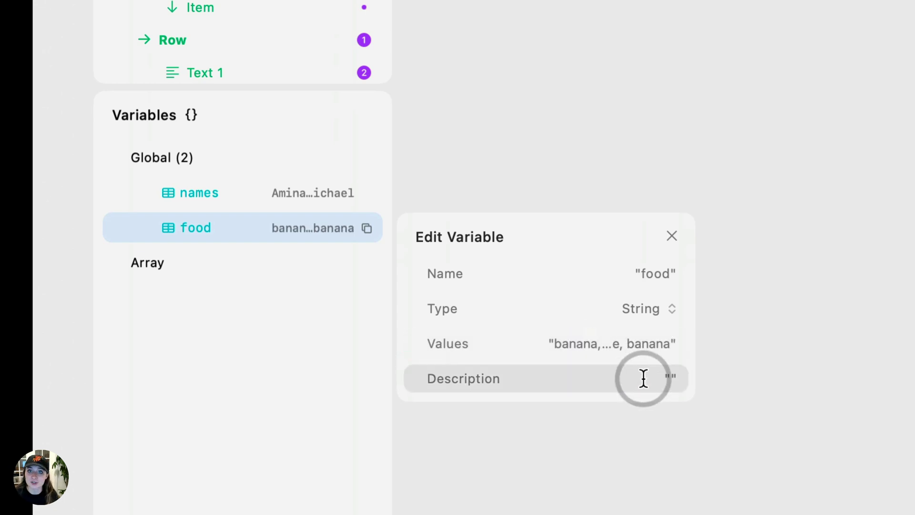
pyautogui.click(667, 238)
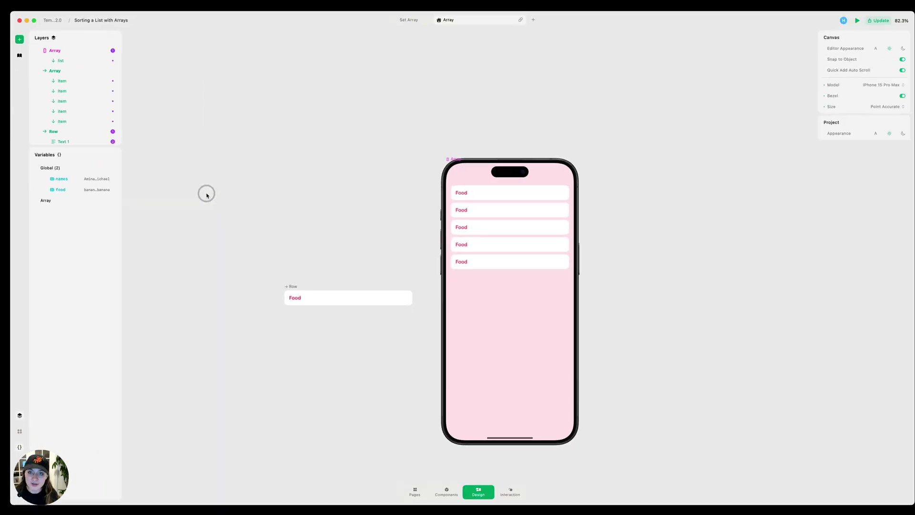
# - Hide the interface panels and bring up the interactions of the Row component beside the phone design
pyautogui.press('super+backslash')
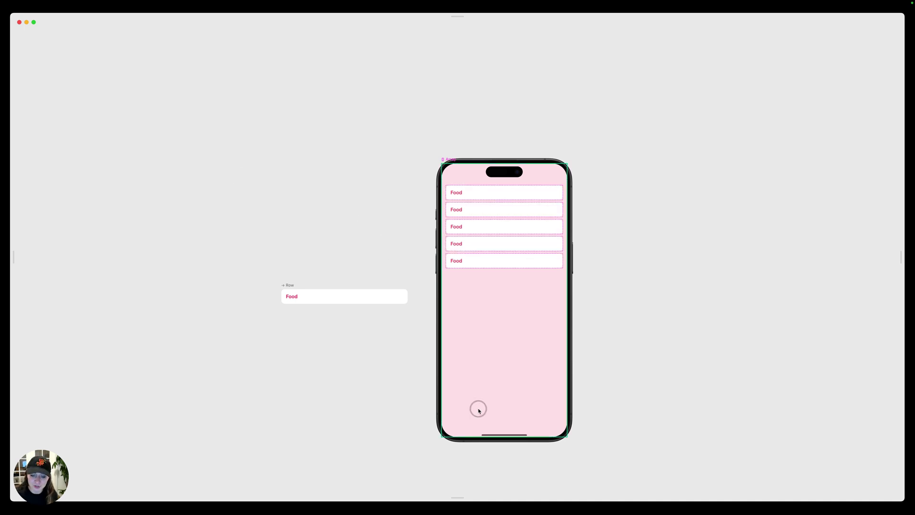
pyautogui.moveTo(485, 491)
pyautogui.scroll(-3, 374, 397)
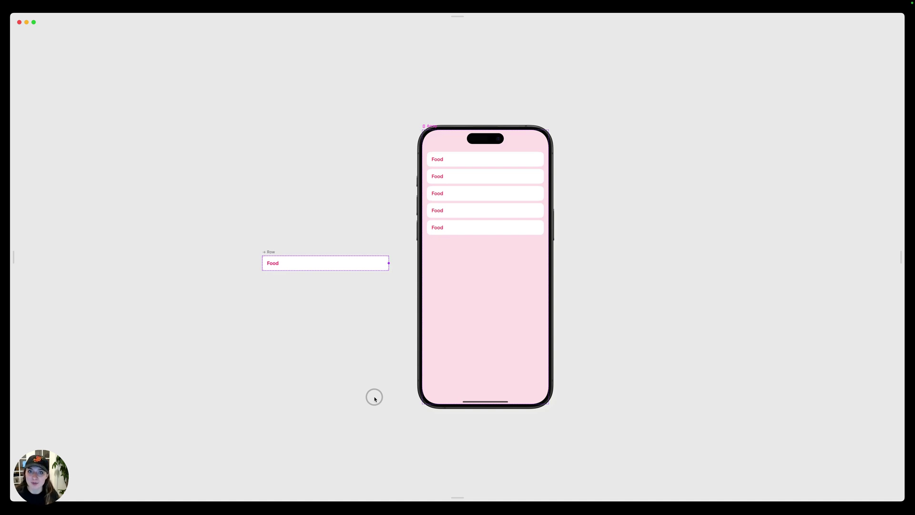
pyautogui.click(271, 256)
pyautogui.scroll(5, 373, 328)
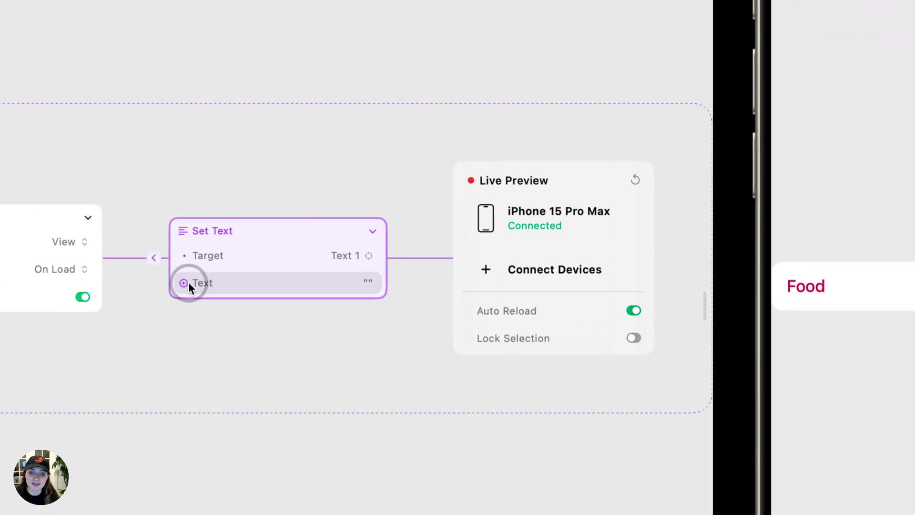
# - Use the expression #food.count as the text of the Set Text action targeting Text 1
pyautogui.click(183, 282)
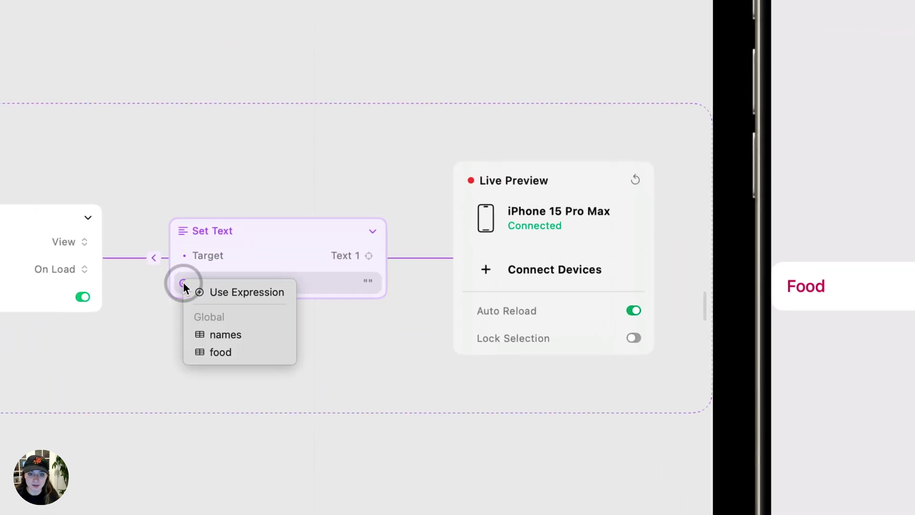
pyautogui.click(222, 295)
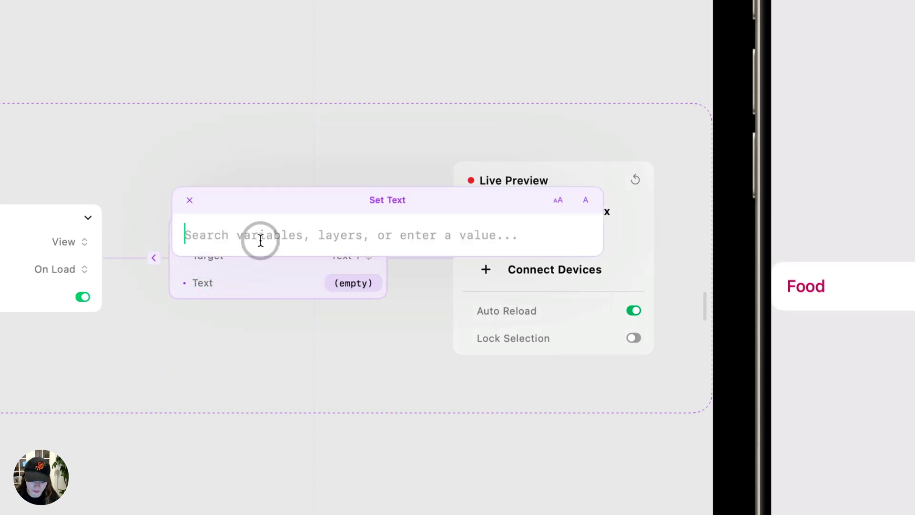
pyautogui.write('fo')
pyautogui.click(250, 266)
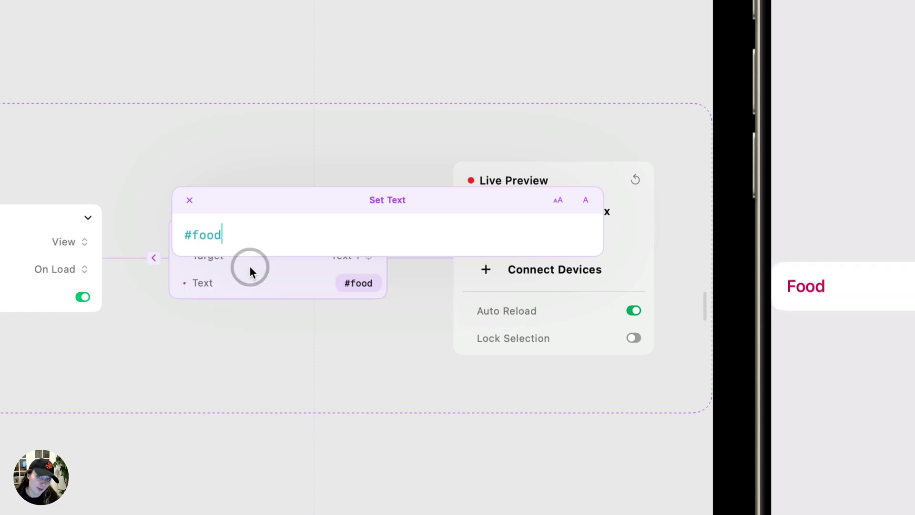
pyautogui.write('.')
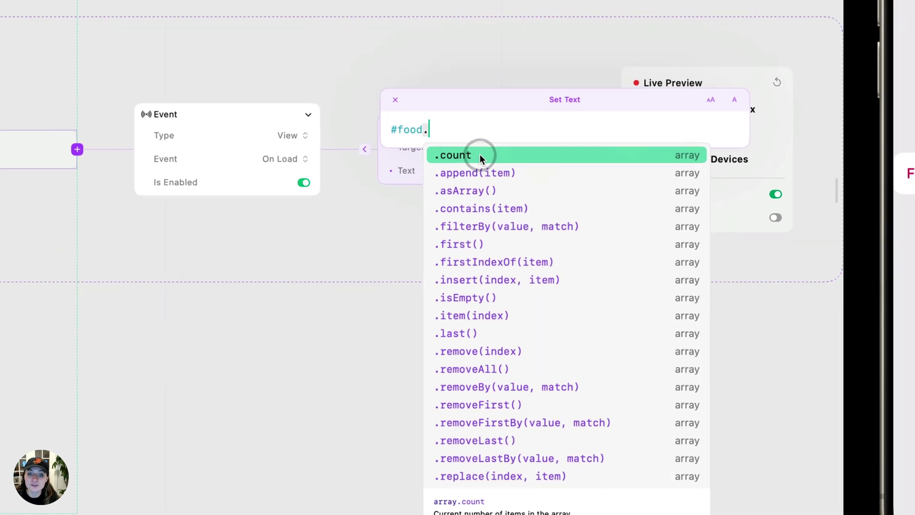
pyautogui.click(519, 122)
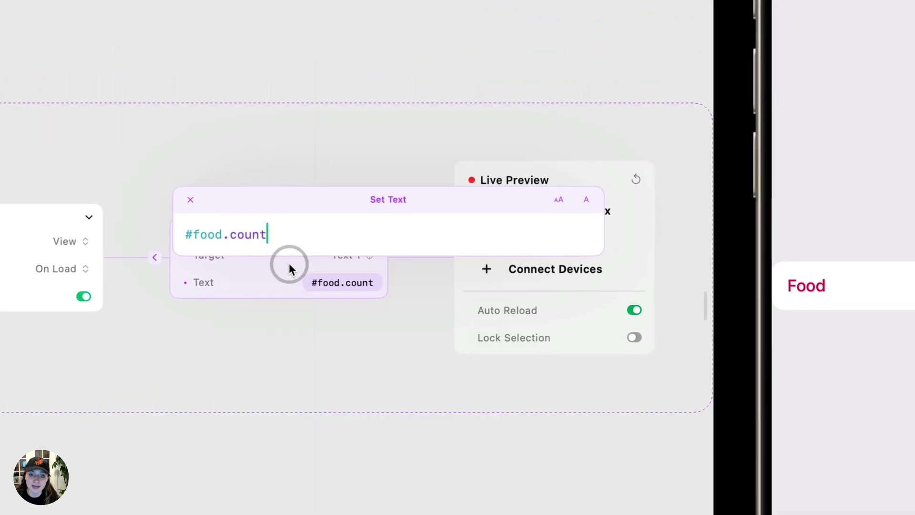
pyautogui.press('Return')
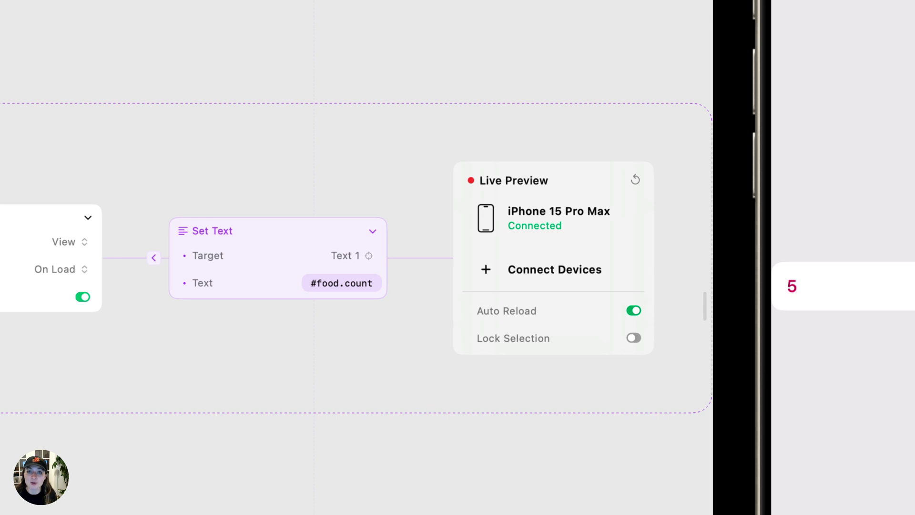
pyautogui.click(810, 276)
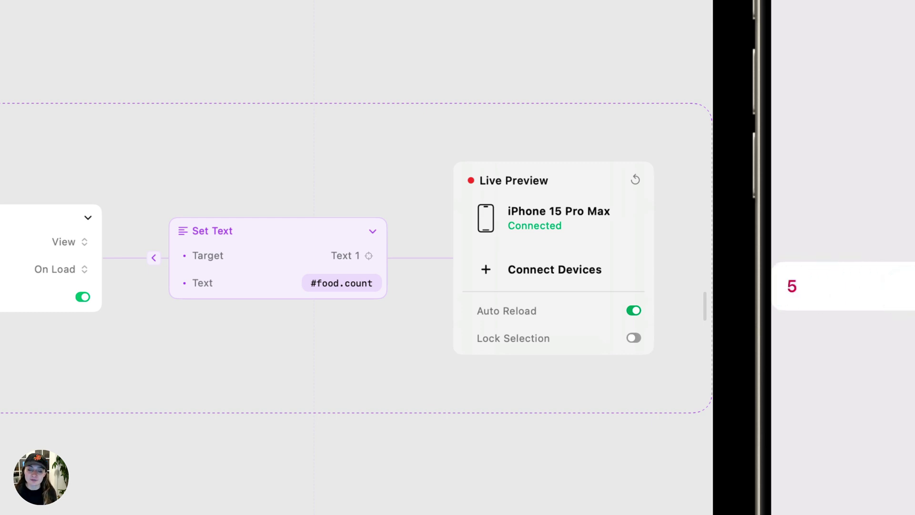
# - Change the Set Text action's expression to #food.isEmpty()
pyautogui.click(343, 286)
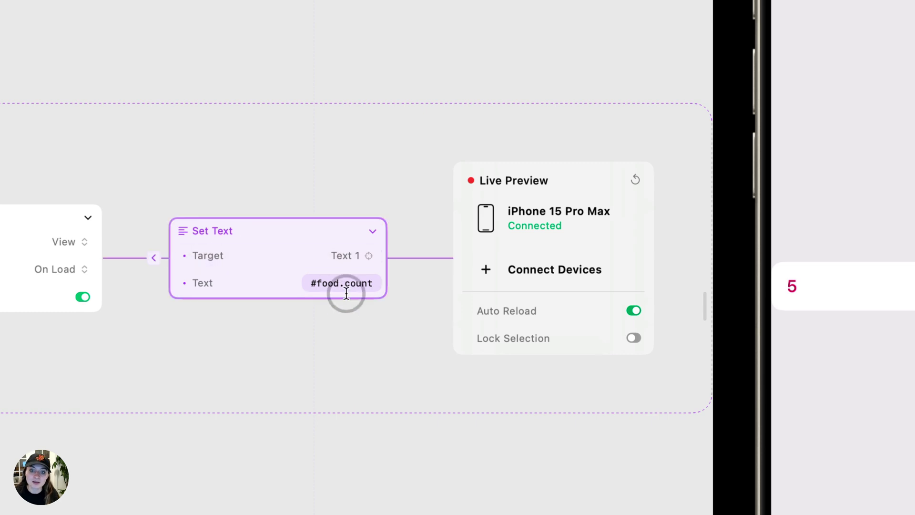
pyautogui.click(330, 282)
pyautogui.press('BackSpace')
pyautogui.press('BackSpace')
pyautogui.press('BackSpace')
pyautogui.press('BackSpace')
pyautogui.press('BackSpace')
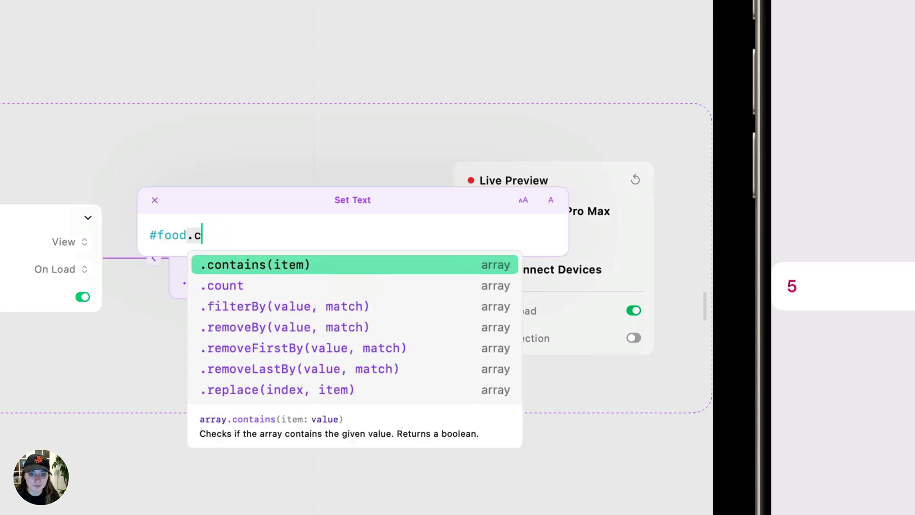
pyautogui.click(294, 425)
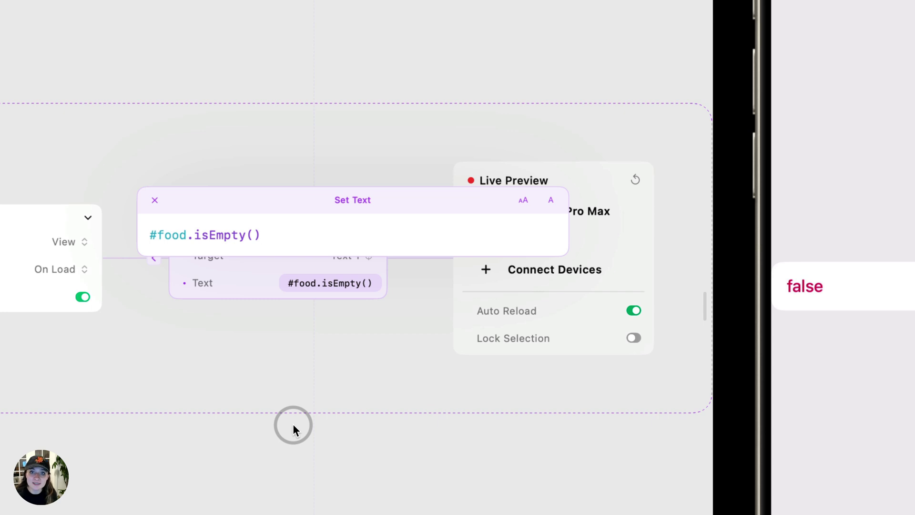
pyautogui.press('Escape')
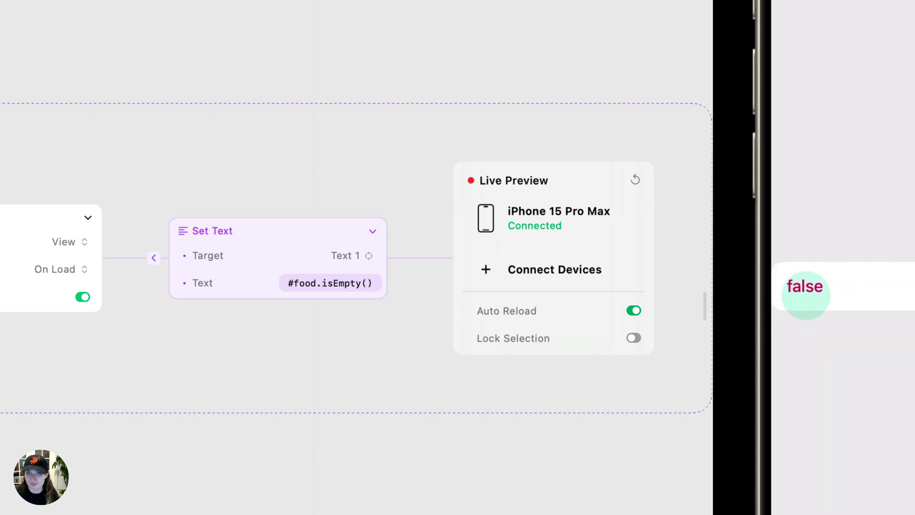
# - Change the Set Text action's expression to #food.item(0)
pyautogui.click(339, 284)
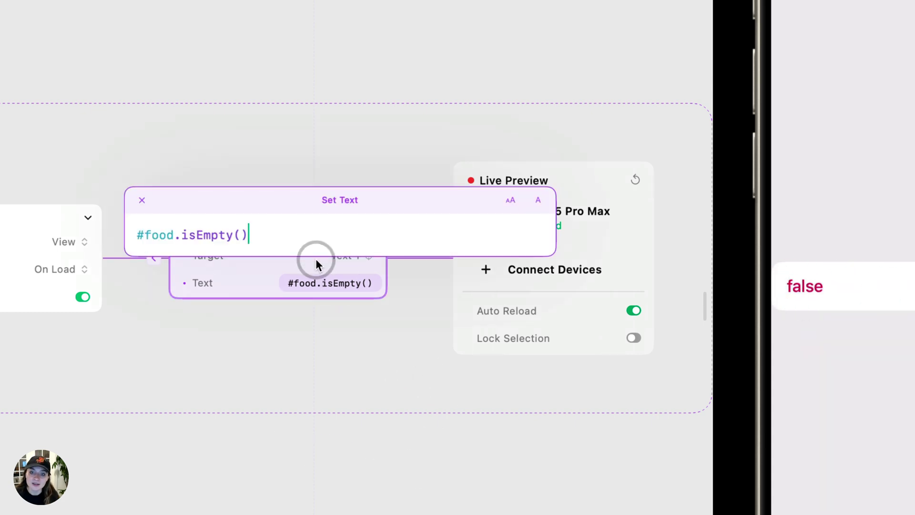
pyautogui.press('BackSpace')
pyautogui.press('BackSpace')
pyautogui.press('BackSpace')
pyautogui.press('BackSpace')
pyautogui.press('BackSpace')
pyautogui.press('BackSpace')
pyautogui.press('BackSpace')
pyautogui.press('BackSpace')
pyautogui.press('BackSpace')
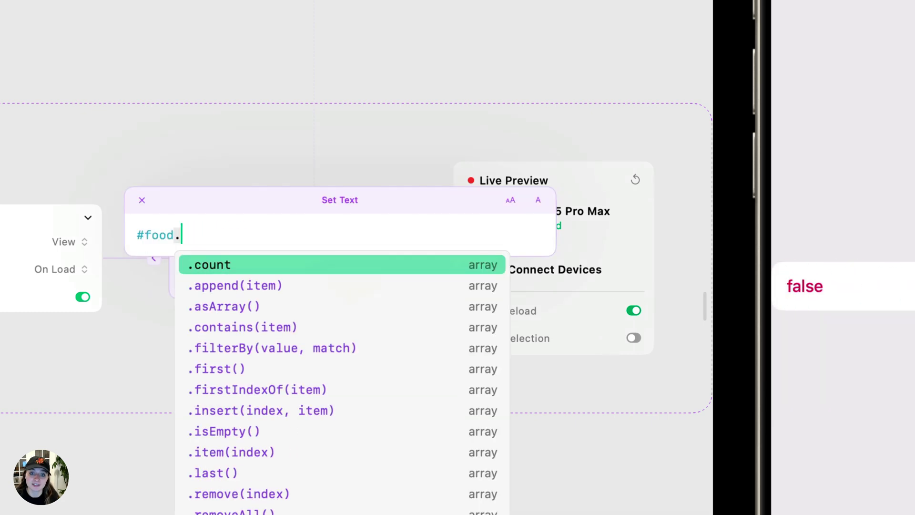
pyautogui.click(274, 451)
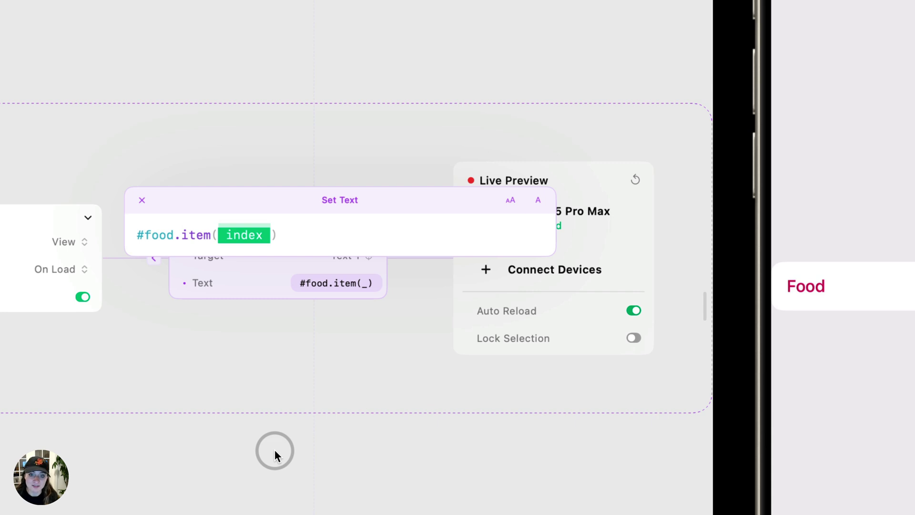
pyautogui.write('0')
pyautogui.press('Return')
pyautogui.press('Return')
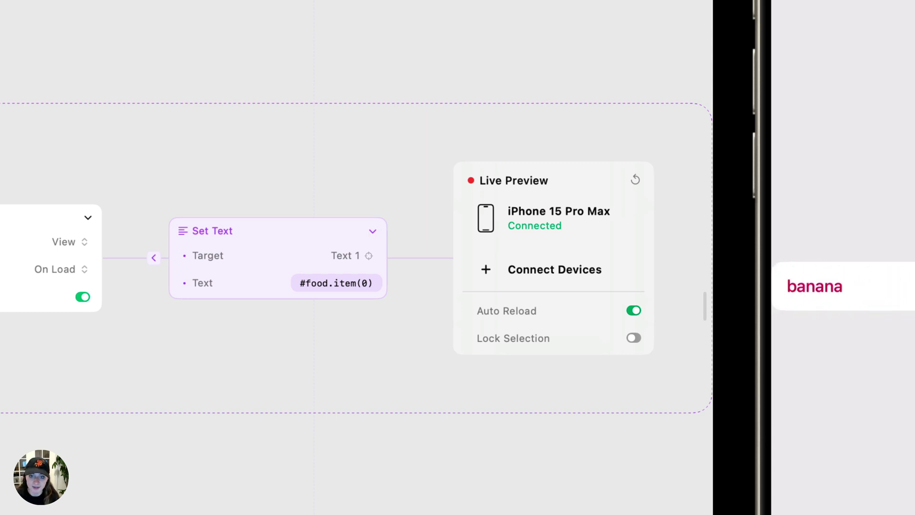
# - Set the index in the Set Text action's #food.item expression to 2
pyautogui.click(335, 284)
pyautogui.click(234, 235)
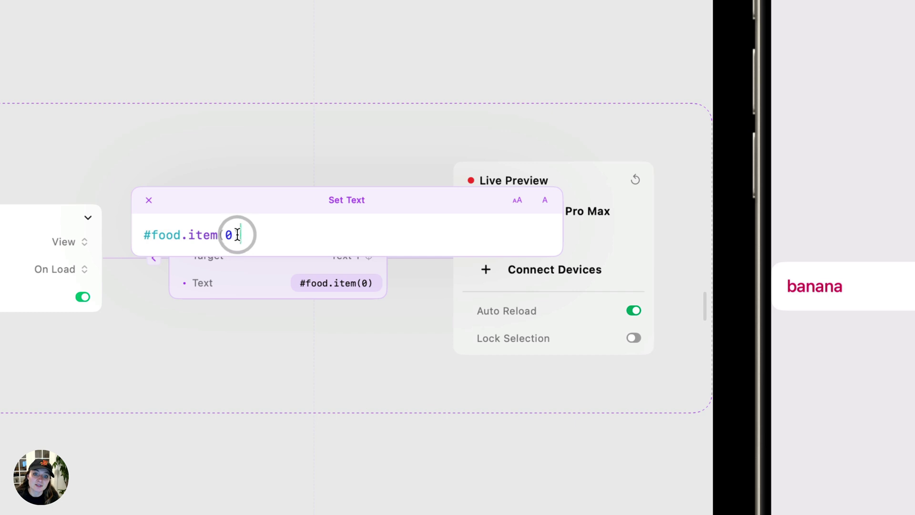
pyautogui.press('BackSpace')
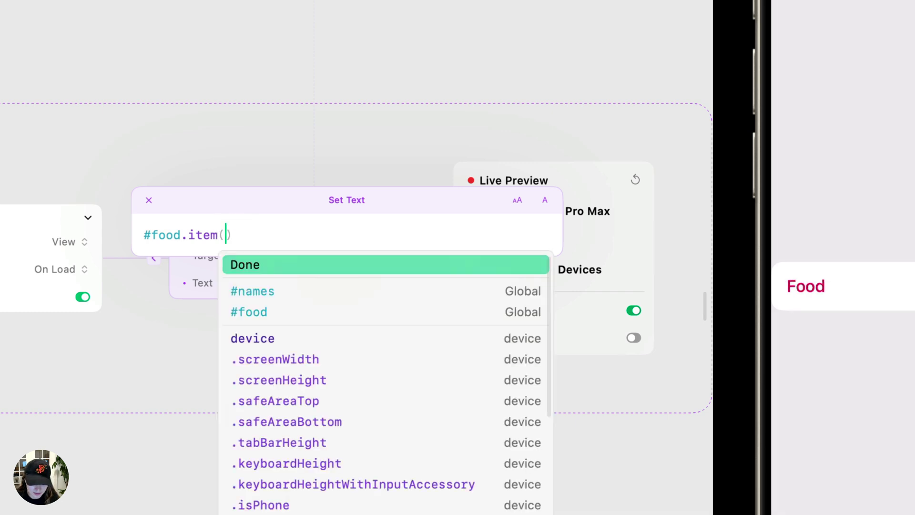
pyautogui.write('2')
pyautogui.press('Return')
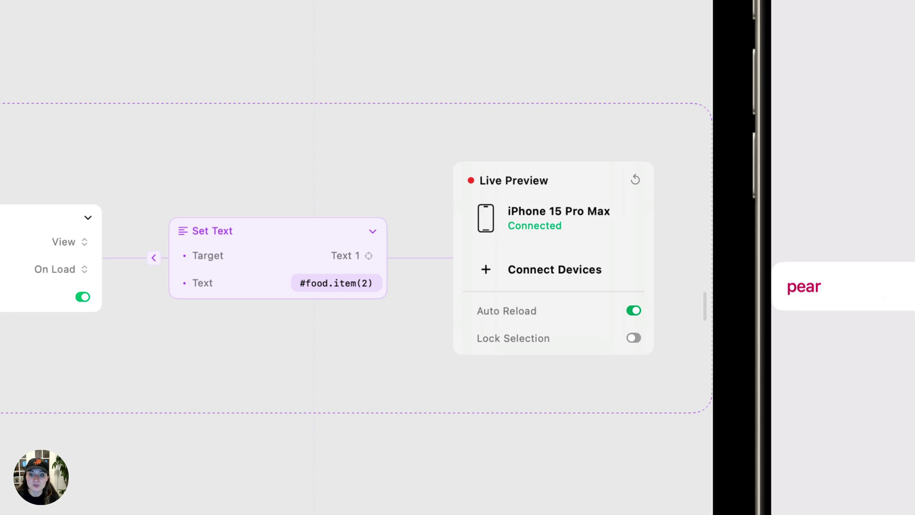
# - Leave the Row component's interactions and bring up the interactions of the phone screen containing the five Food rows
pyautogui.click(321, 284)
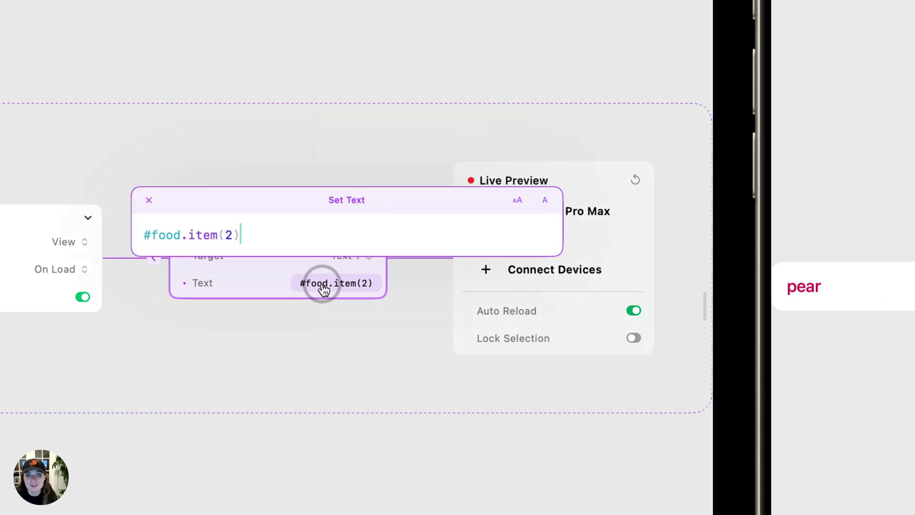
pyautogui.click(201, 231)
pyautogui.click(255, 235)
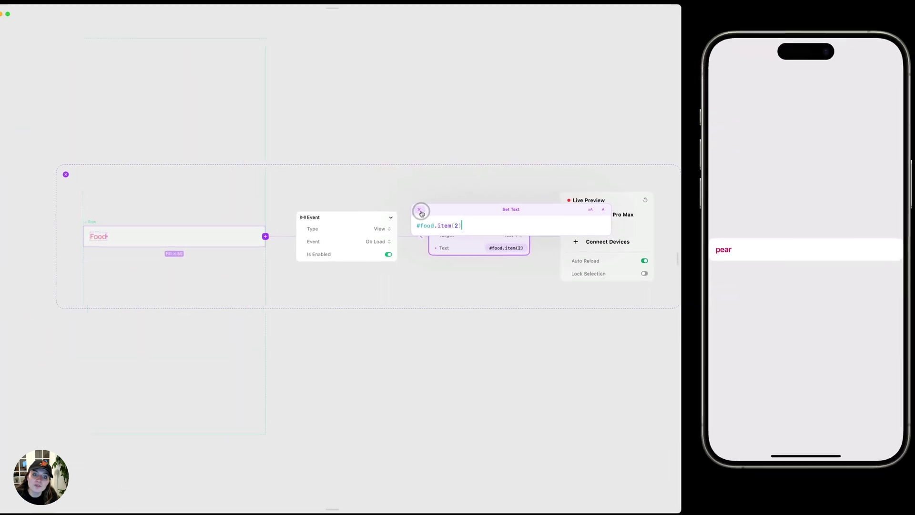
pyautogui.click(421, 213)
pyautogui.click(420, 334)
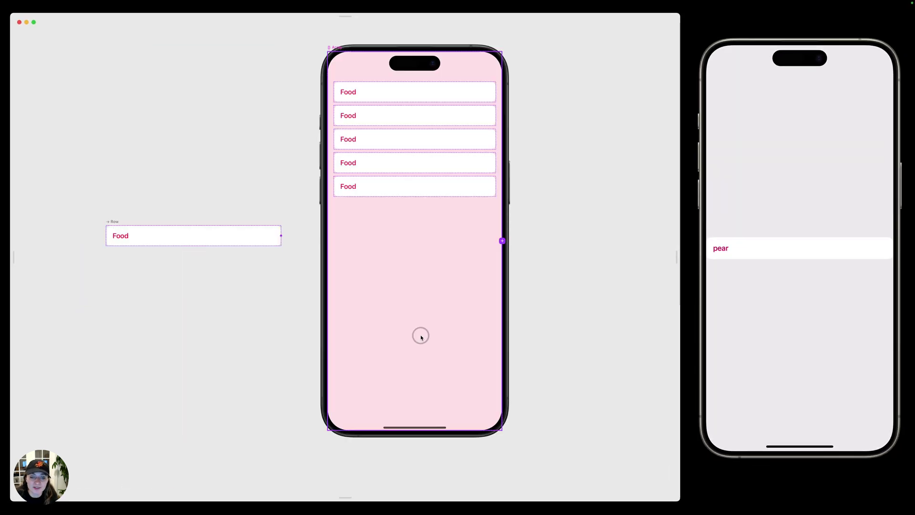
pyautogui.click(121, 237)
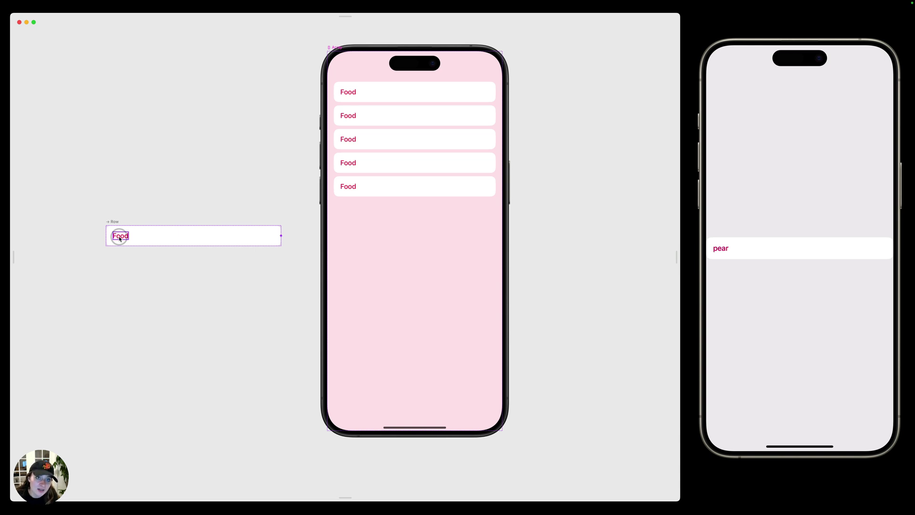
pyautogui.click(347, 111)
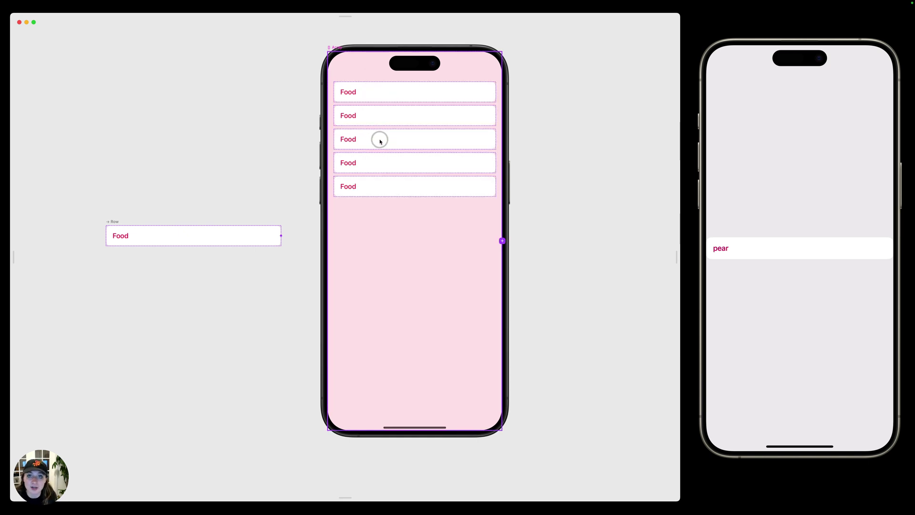
pyautogui.hscroll(10, 471, 220)
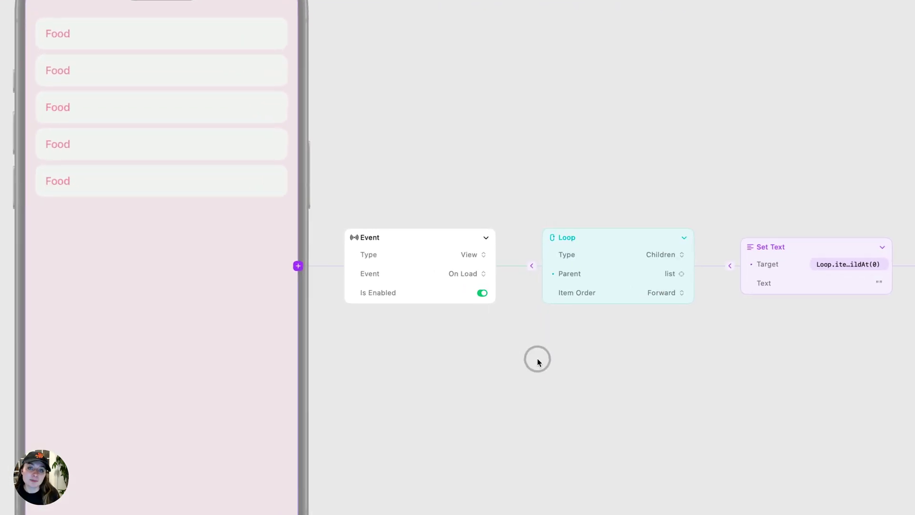
# - Examine the On Load event, the loop over the list's children and the Set Text action's target expression Loop.item.childAt(0)
pyautogui.click(403, 241)
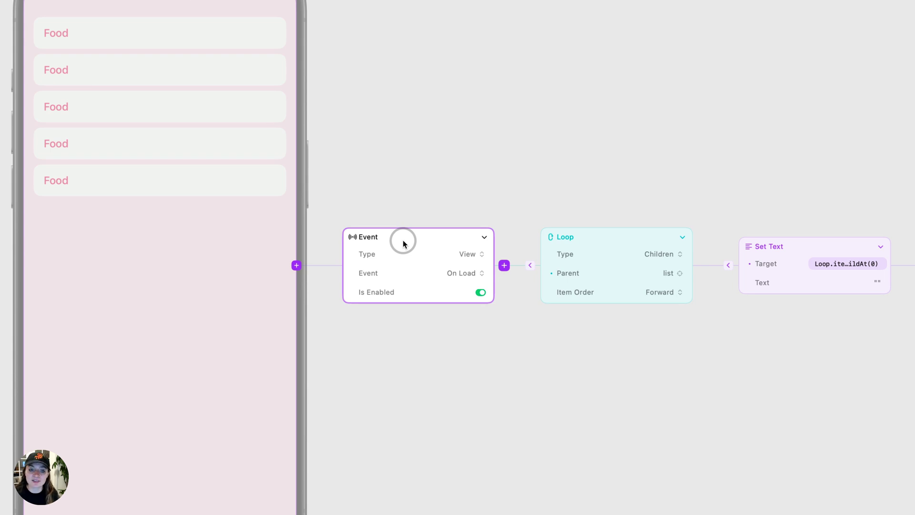
pyautogui.click(545, 231)
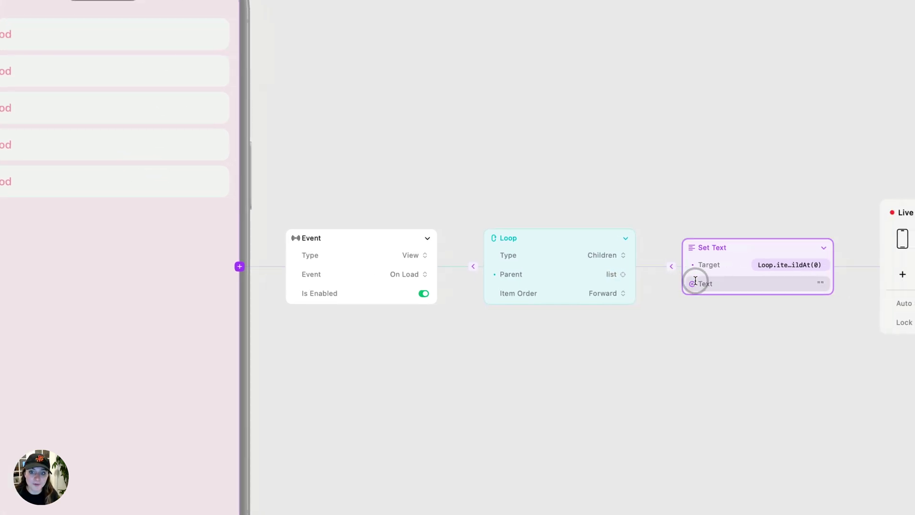
pyautogui.click(779, 266)
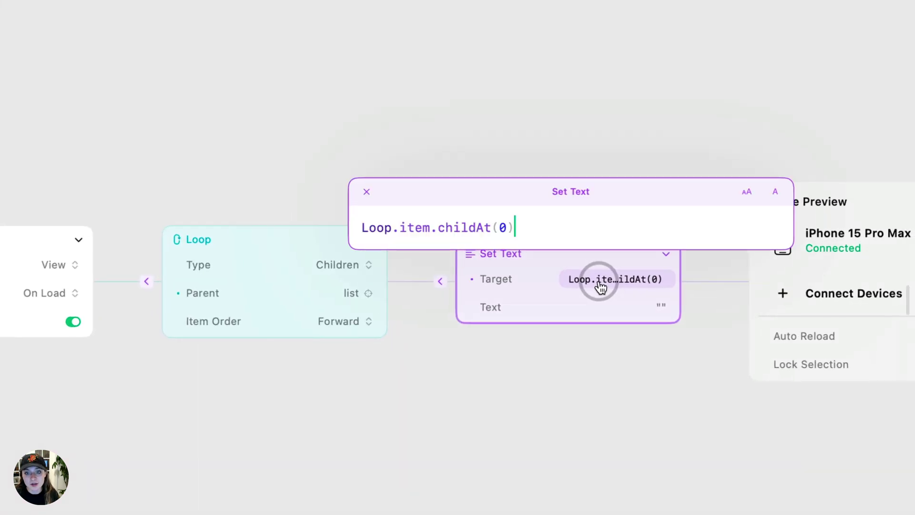
pyautogui.moveTo(361, 228); pyautogui.dragTo(432, 227)
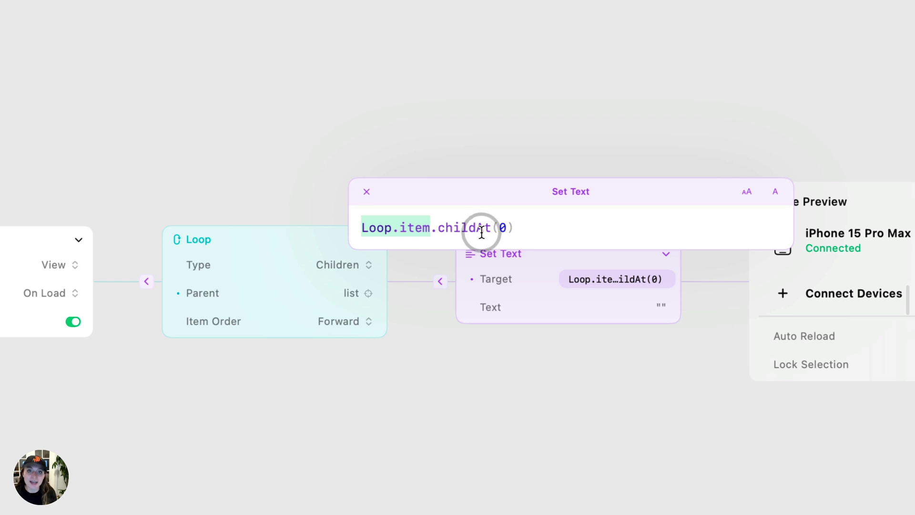
pyautogui.click(467, 227)
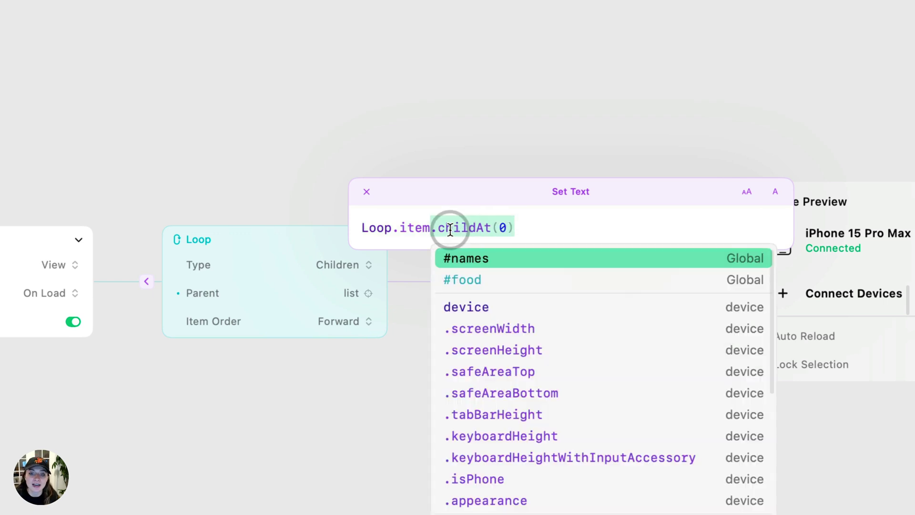
pyautogui.click(505, 227)
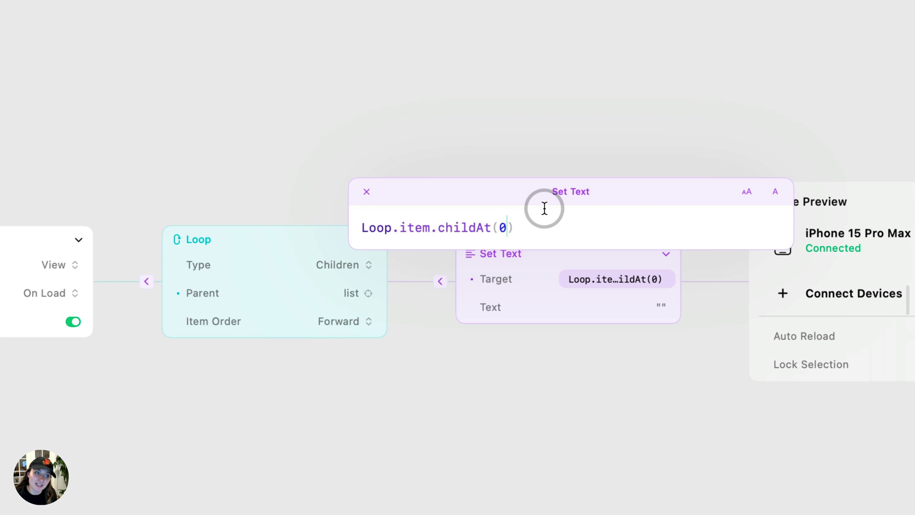
pyautogui.click(367, 191)
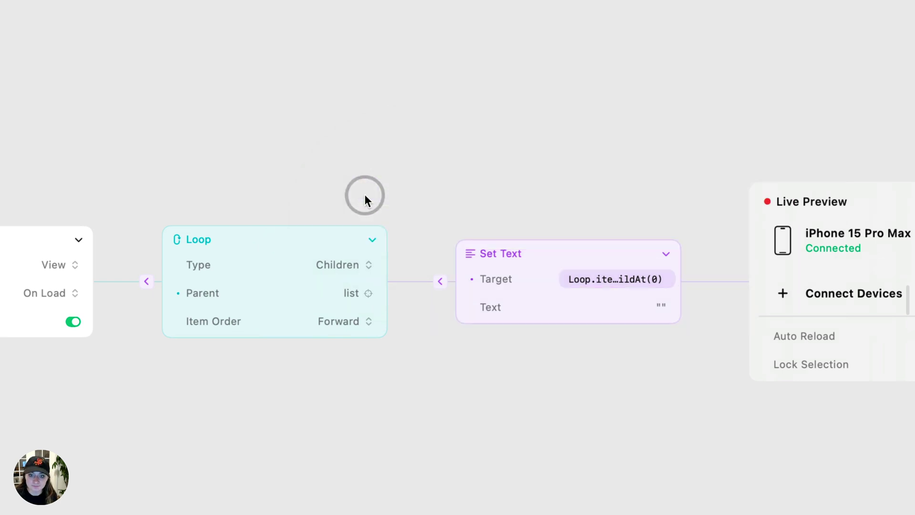
# - Use an expression for the looped Set Text action's text and start it with the food array's item(index) function
pyautogui.moveTo(469, 309)
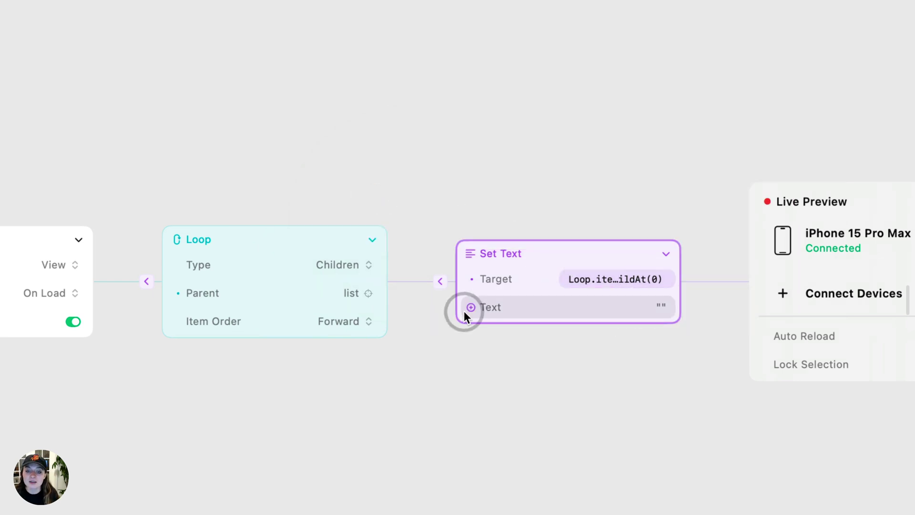
pyautogui.click(471, 309)
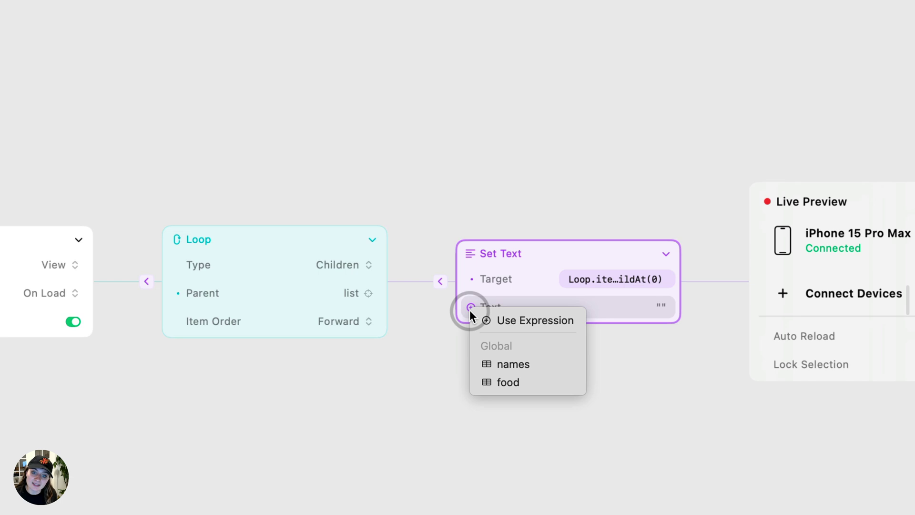
pyautogui.click(542, 319)
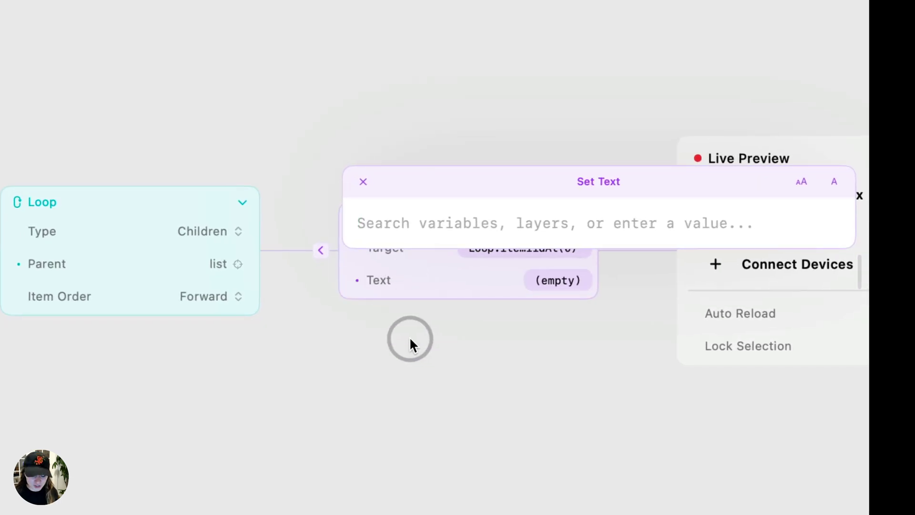
pyautogui.write('arr')
pyautogui.press('BackSpace')
pyautogui.press('BackSpace')
pyautogui.press('BackSpace')
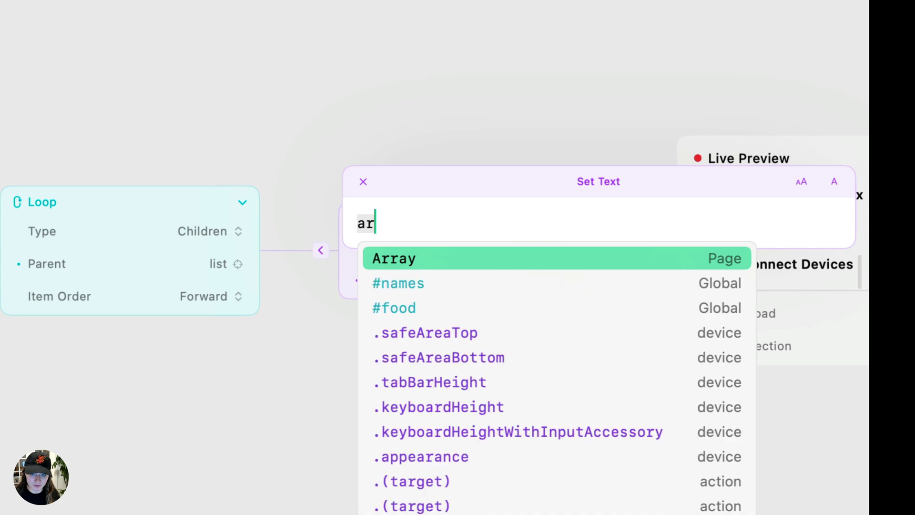
pyautogui.write('foo')
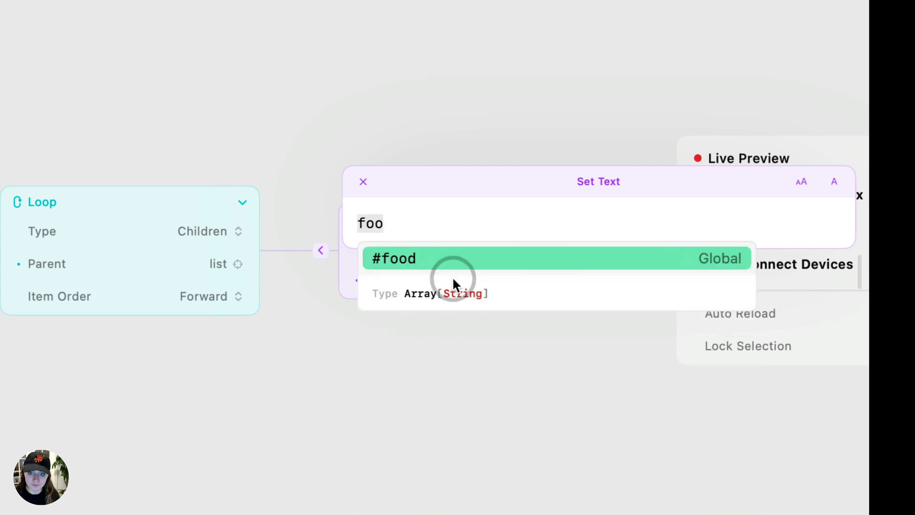
pyautogui.click(445, 262)
pyautogui.write('.')
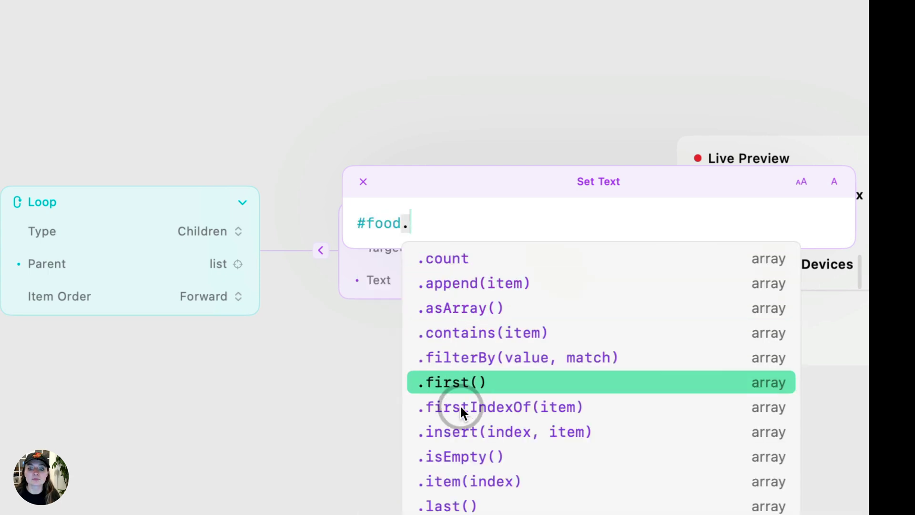
pyautogui.click(461, 481)
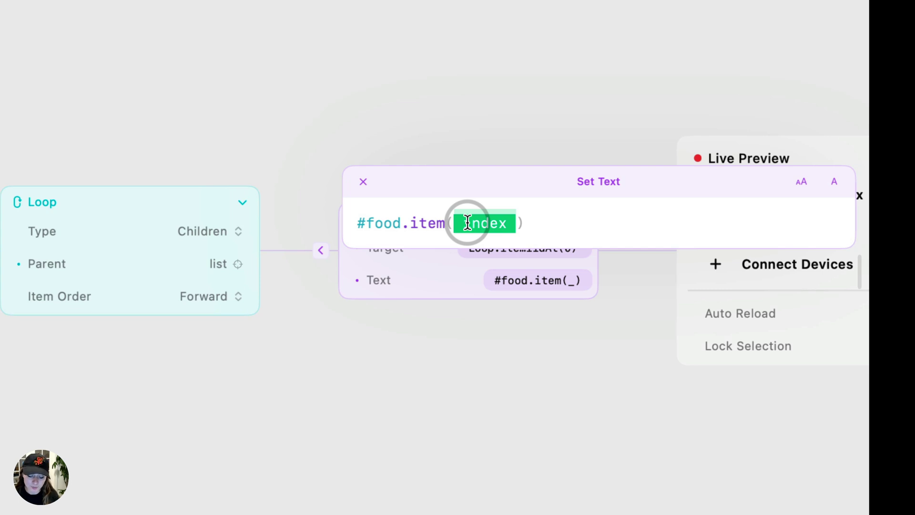
# - Set the index of #food.item to Loop.item.index and close the expression editor
pyautogui.write('loo')
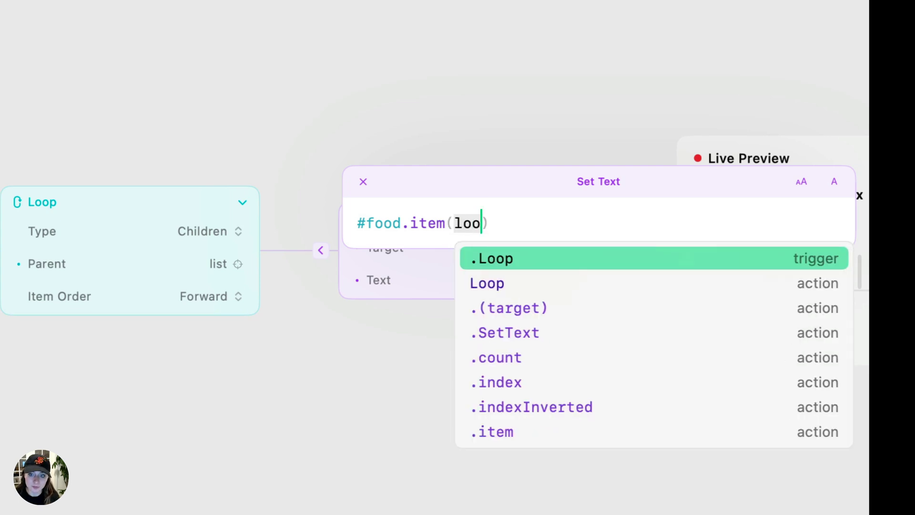
pyautogui.click(503, 283)
pyautogui.write('.ite')
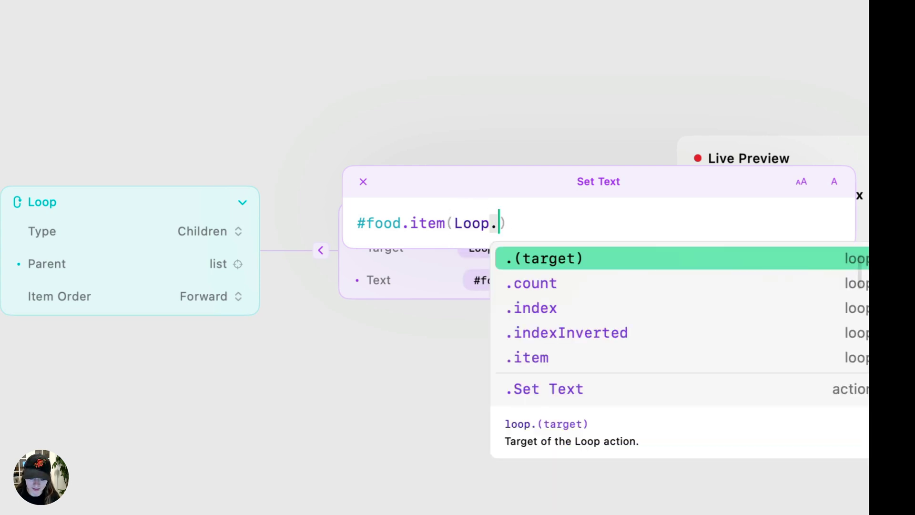
pyautogui.write('m')
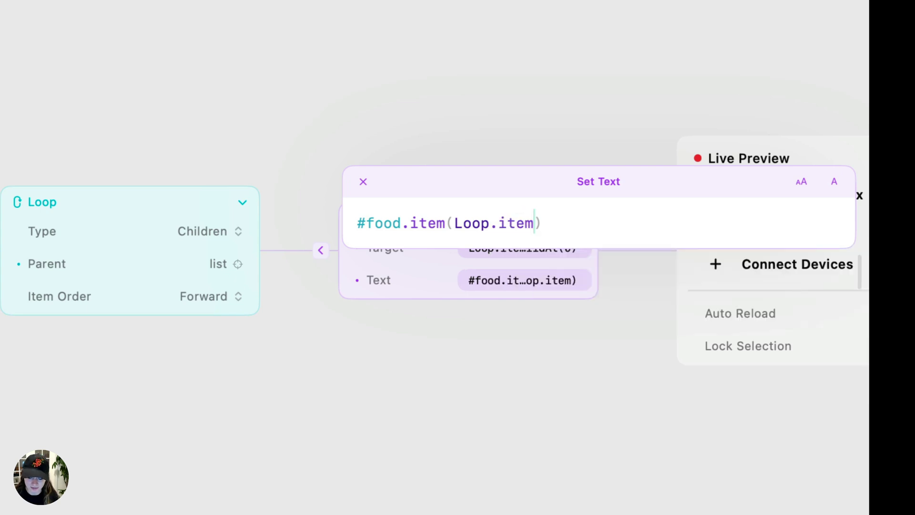
pyautogui.write('.in')
pyautogui.press('Return')
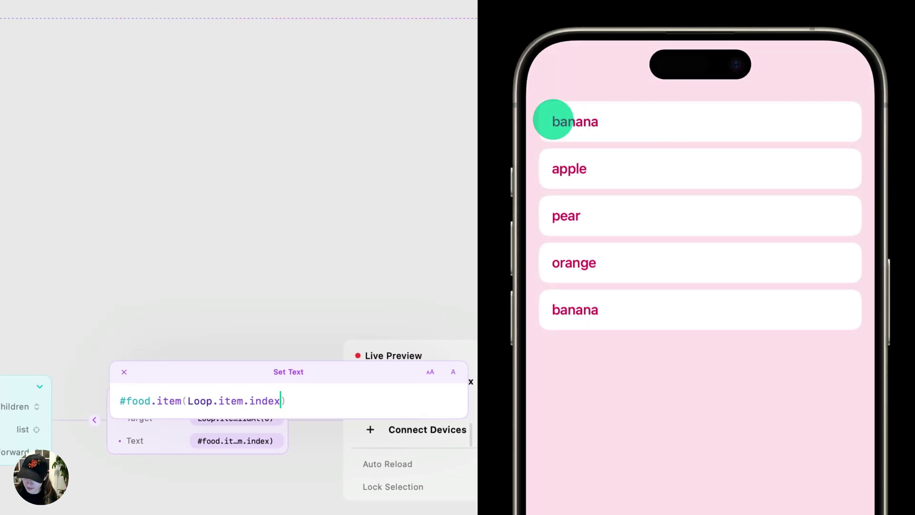
pyautogui.press('Escape')
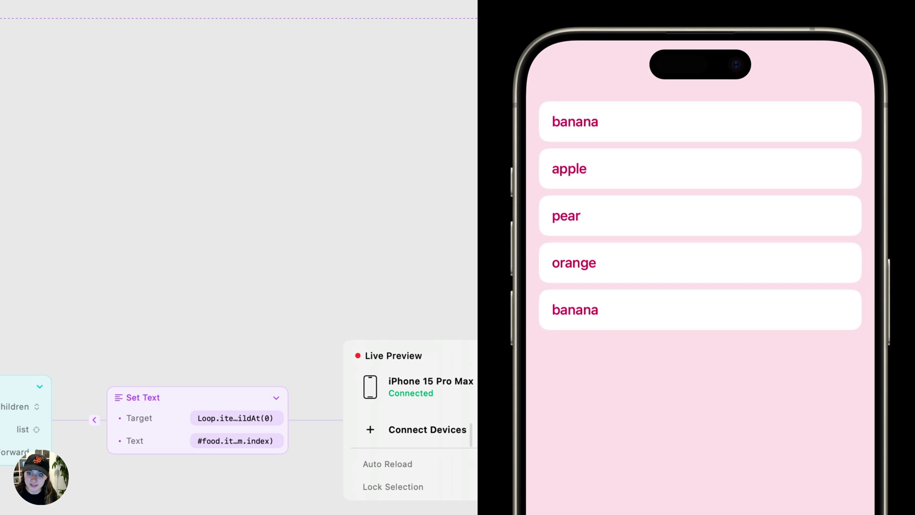
# - Review the looped Set Text action's text expression and close it
pyautogui.click(245, 440)
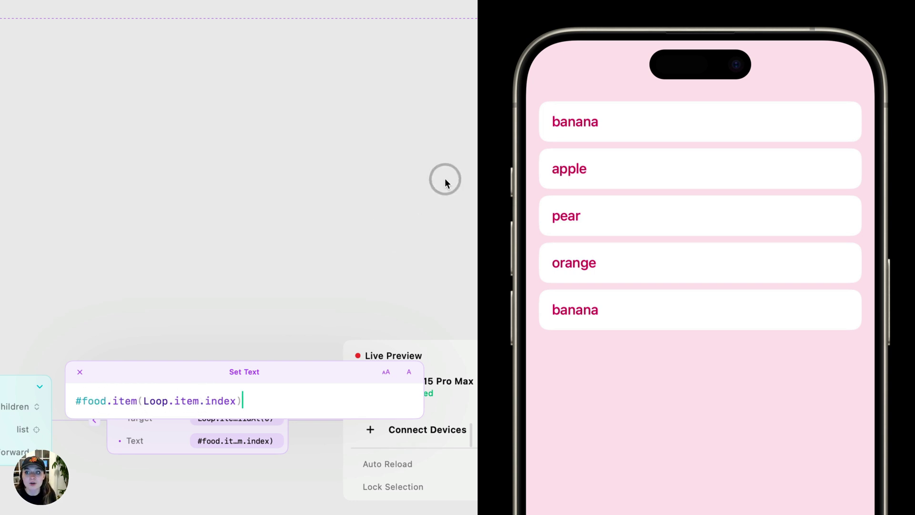
pyautogui.click(294, 431)
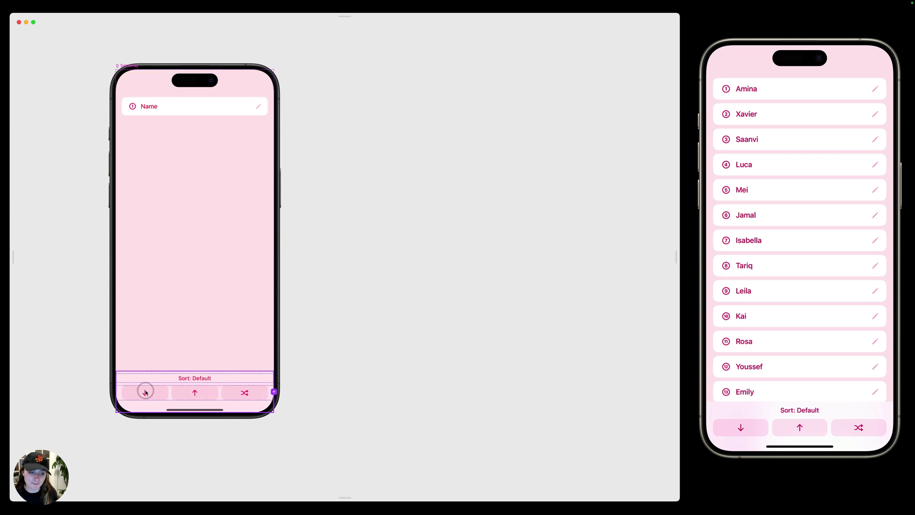
# - Add a Tap interaction to the down-arrow sort button and attach a Set Array action to it
pyautogui.click(168, 392)
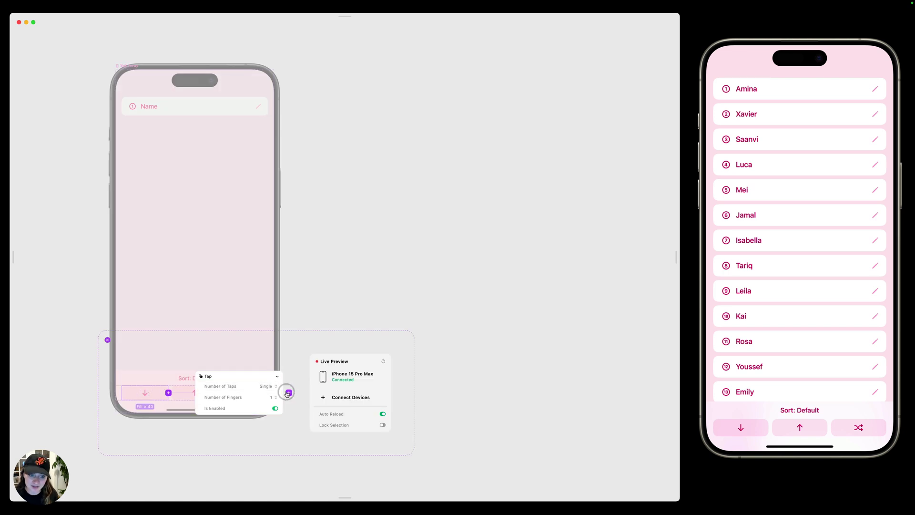
pyautogui.click(289, 393)
pyautogui.write('set')
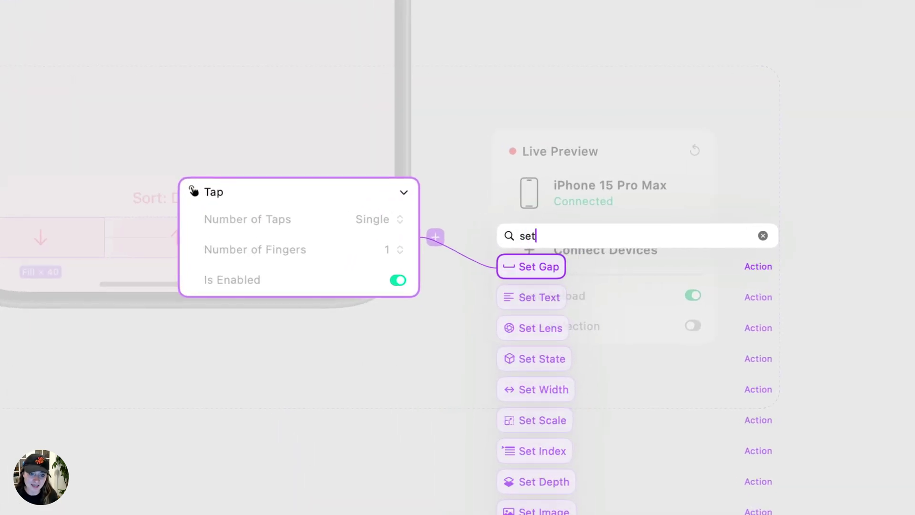
pyautogui.write(' a')
pyautogui.press('Return')
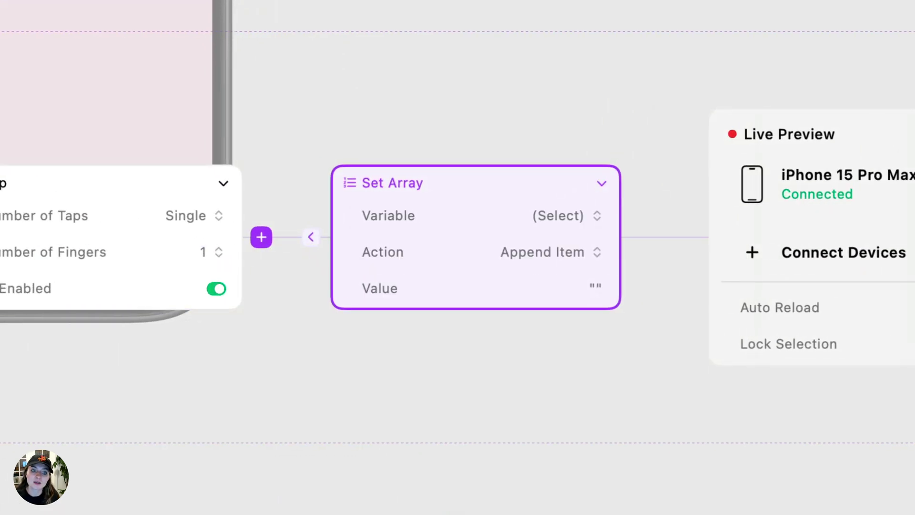
# - Set the Set Array action's variable to names and its action to Sort Items
pyautogui.click(560, 218)
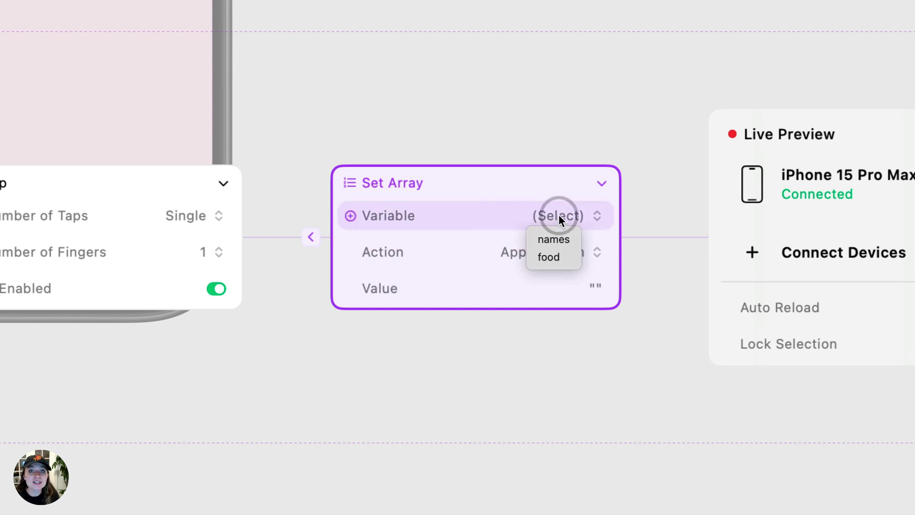
pyautogui.click(556, 238)
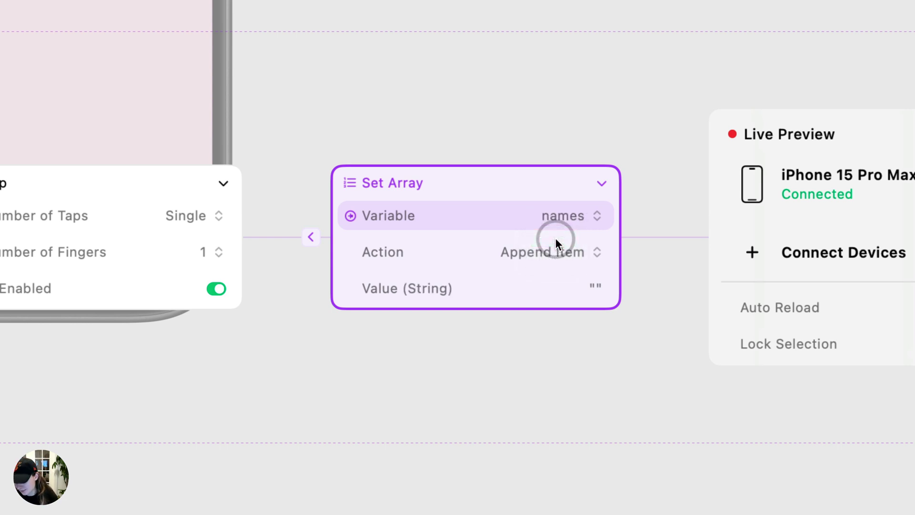
pyautogui.click(573, 257)
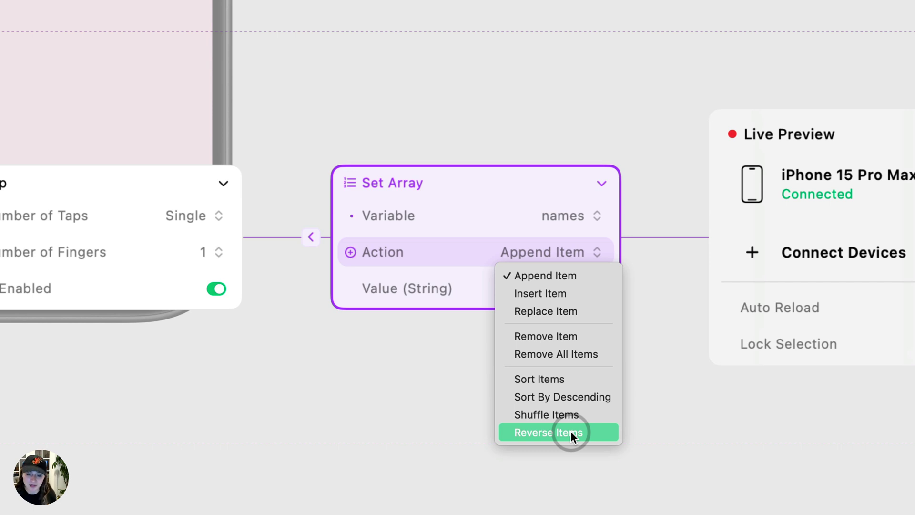
pyautogui.click(565, 379)
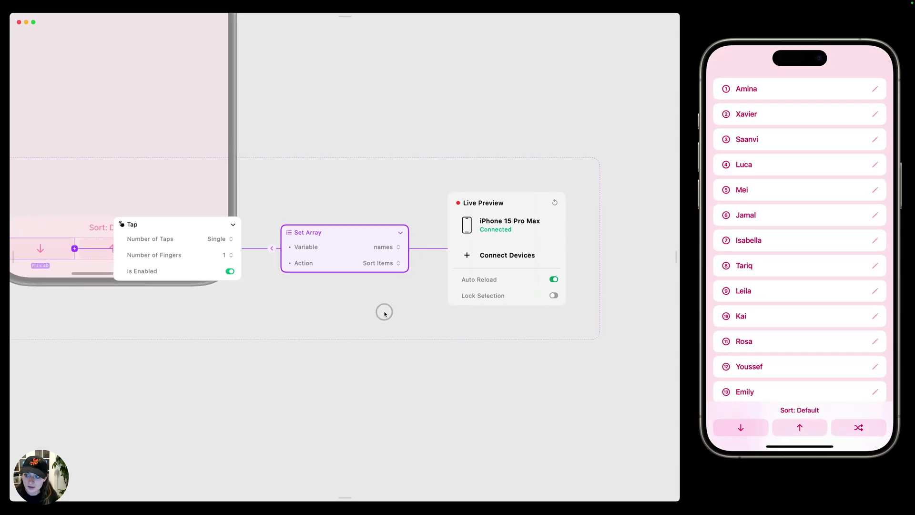